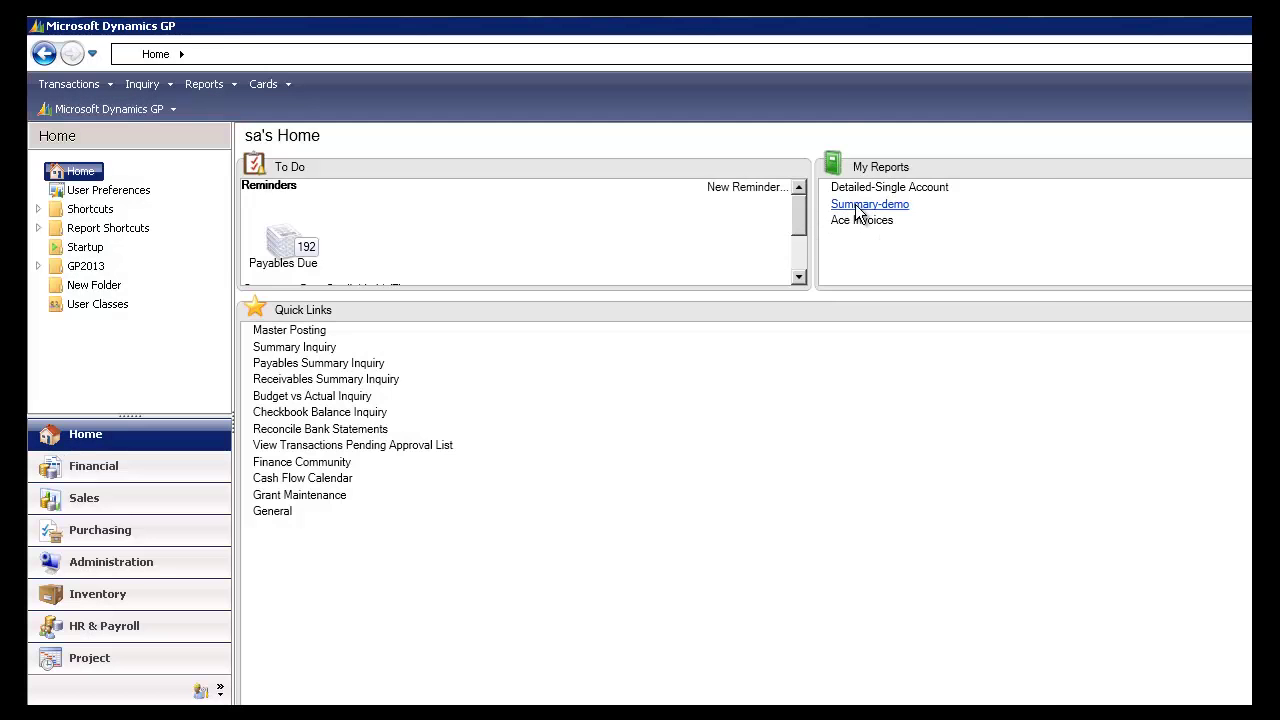
Run the Summary-demo report from My Reports, review the trial balance summary and close it.
click(855, 204)
drag(757, 134, 734, 100)
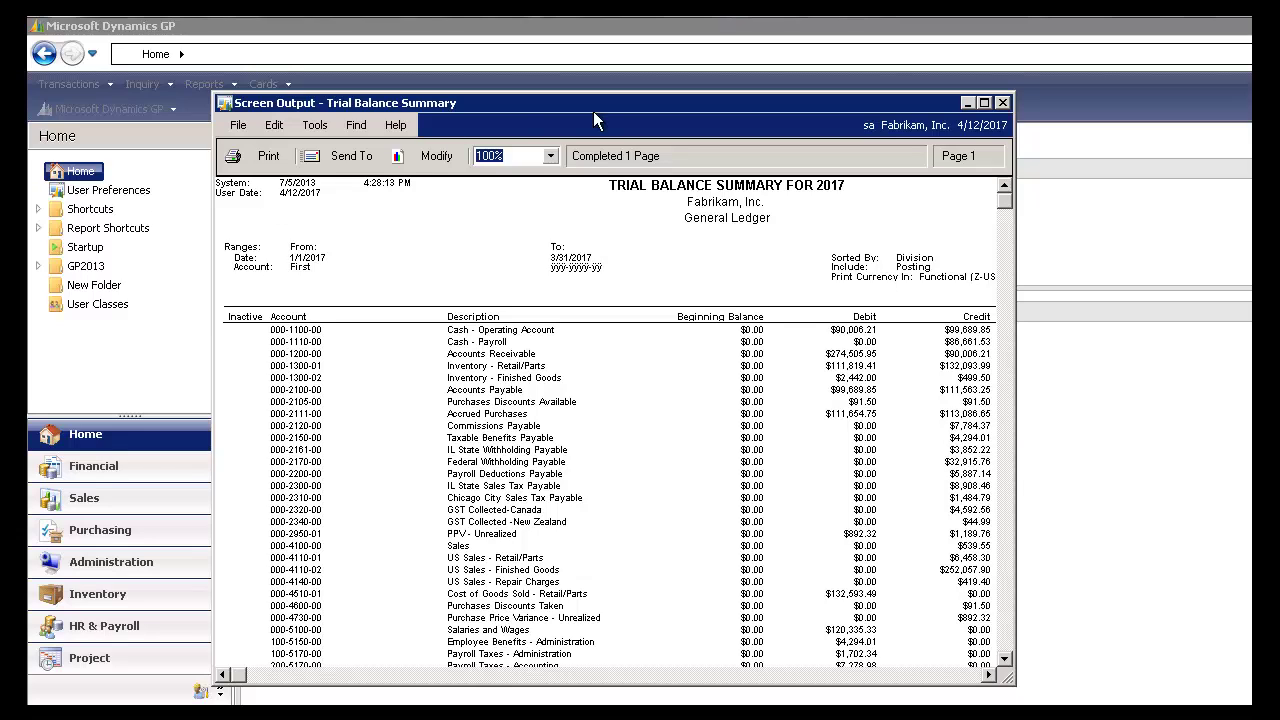
click(1002, 102)
Check the default printer in Print Setup and leave the settings without changing them.
click(108, 108)
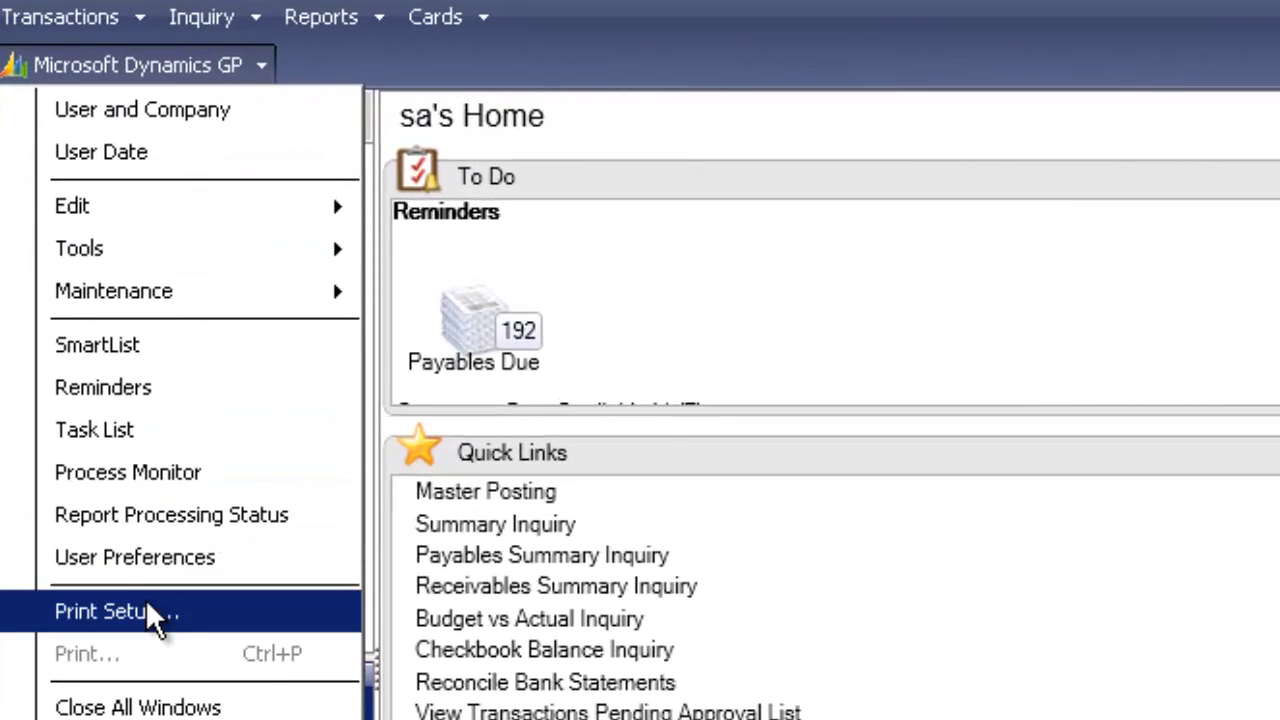
click(111, 417)
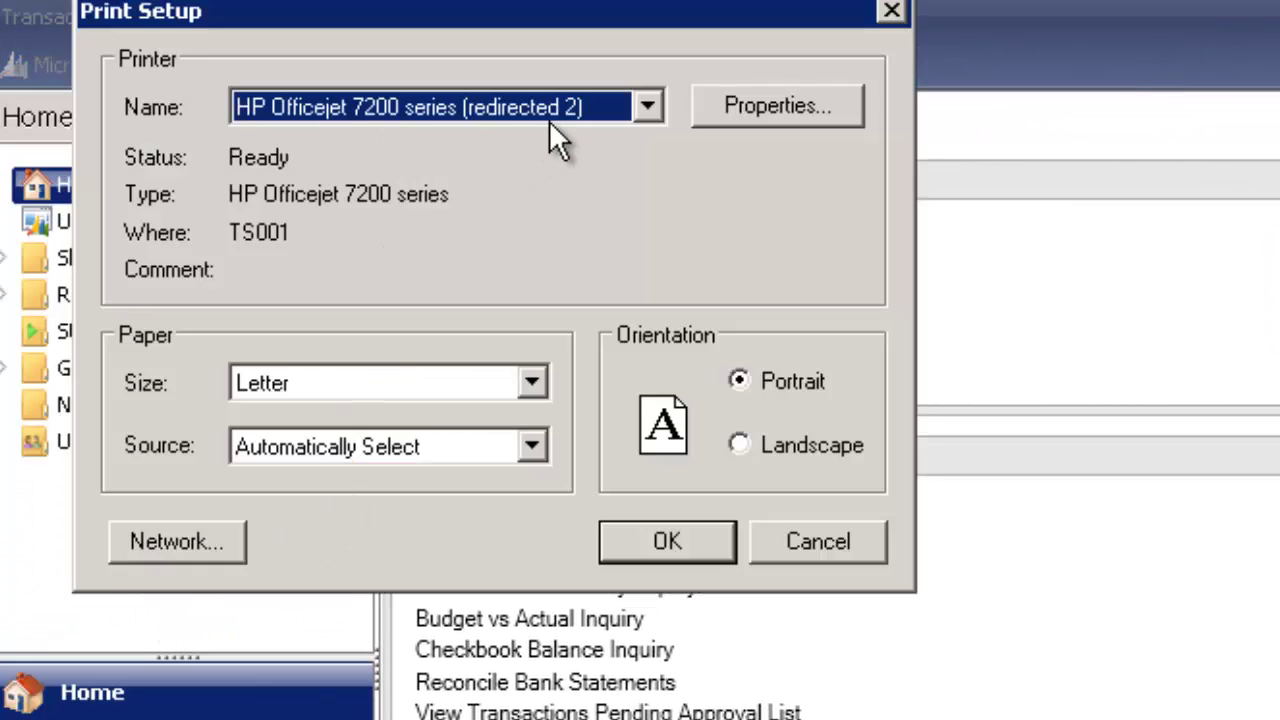
click(808, 543)
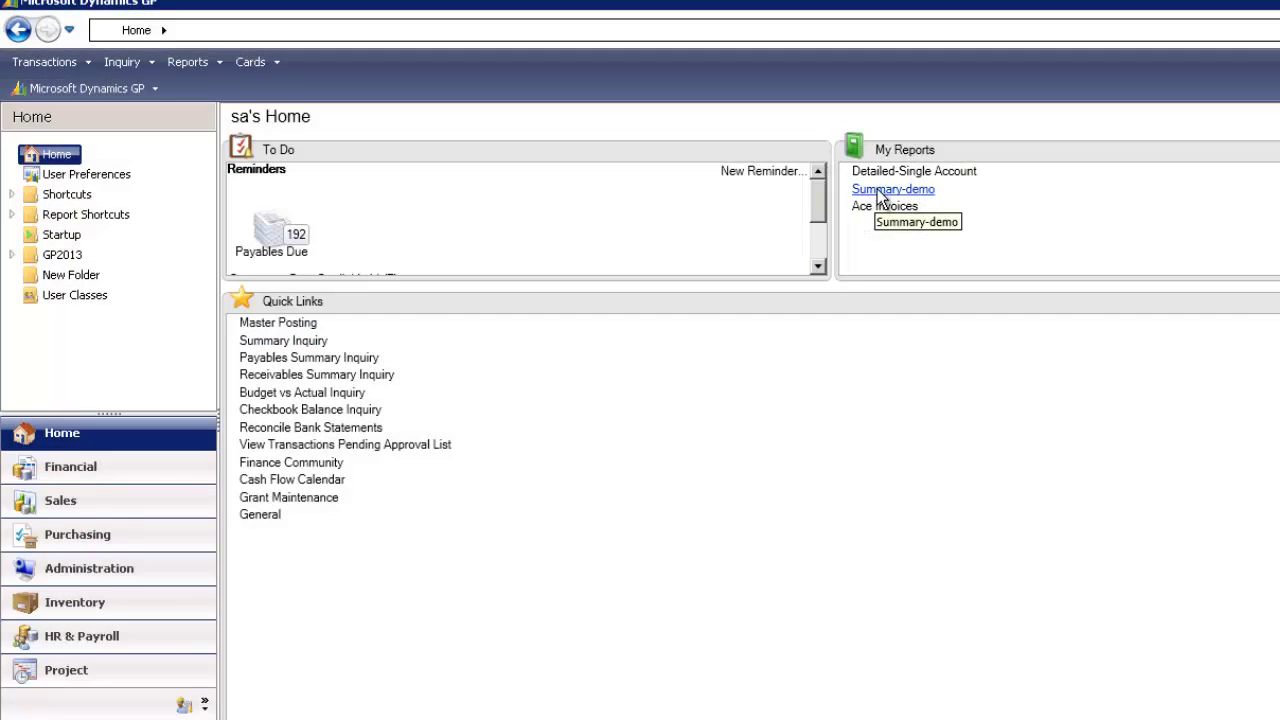
Run the Summary-demo report again and open its print dialog to review the available printers.
click(877, 189)
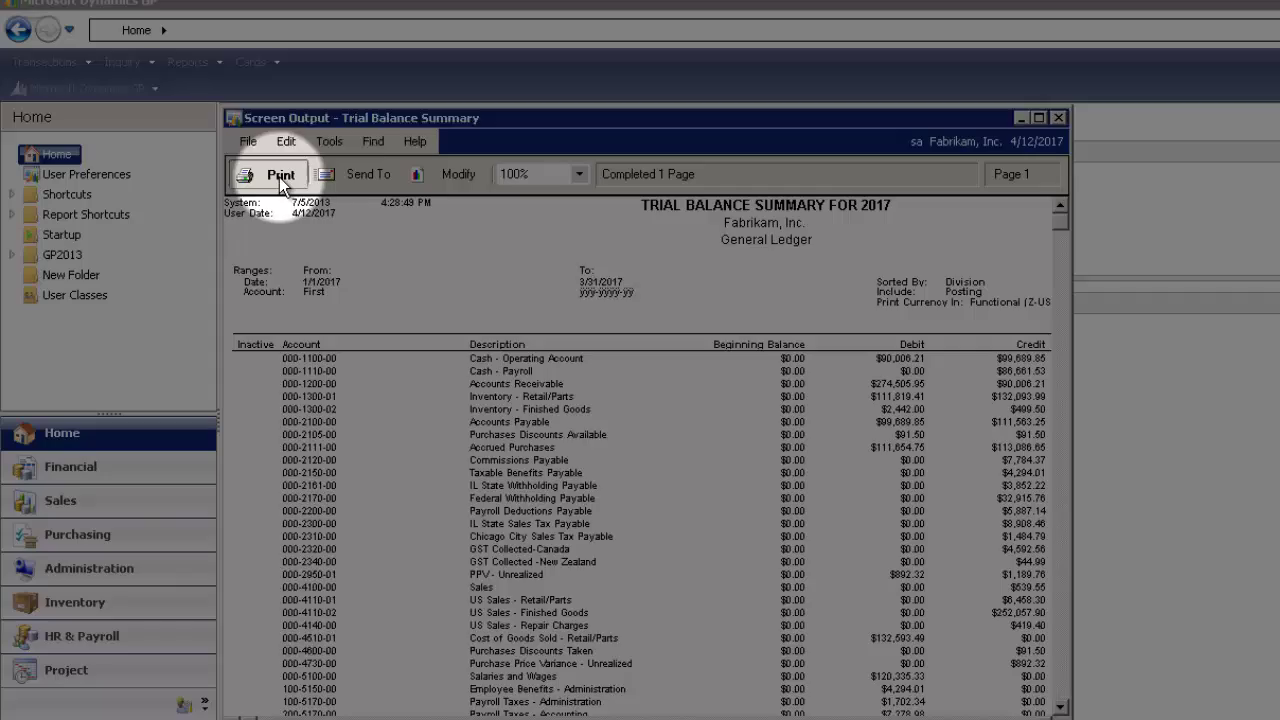
click(279, 175)
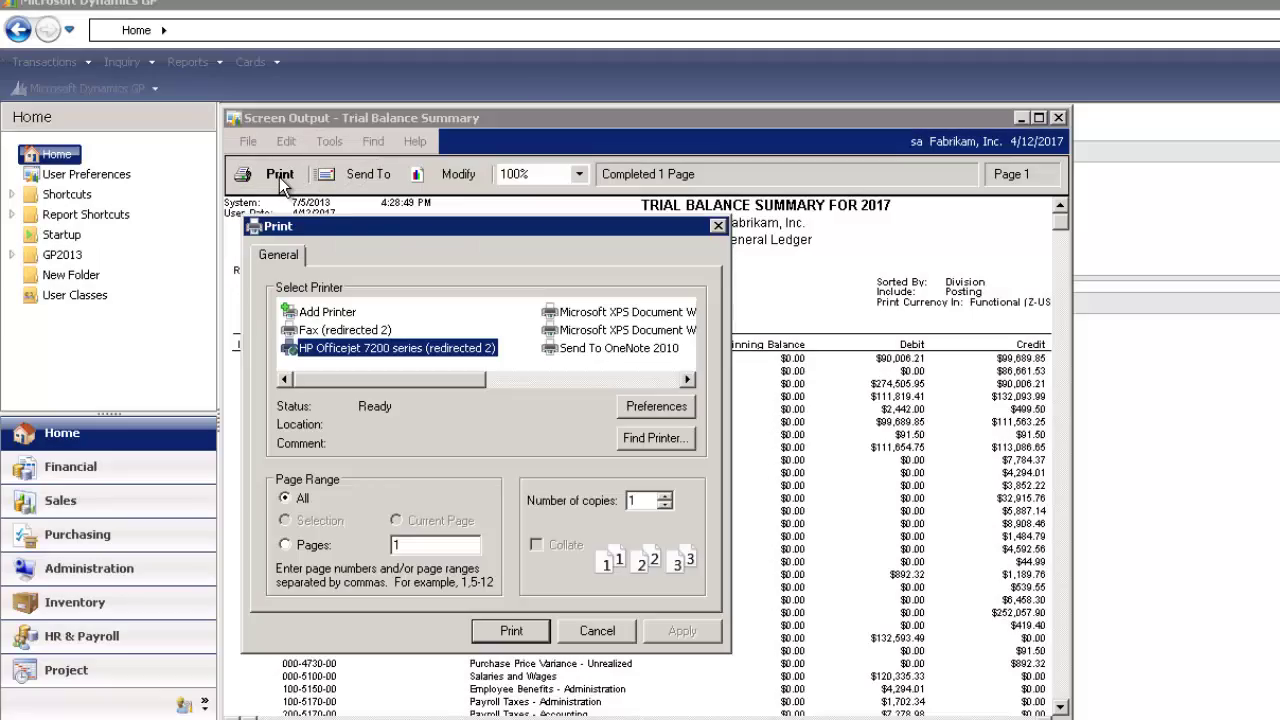
drag(373, 227, 339, 189)
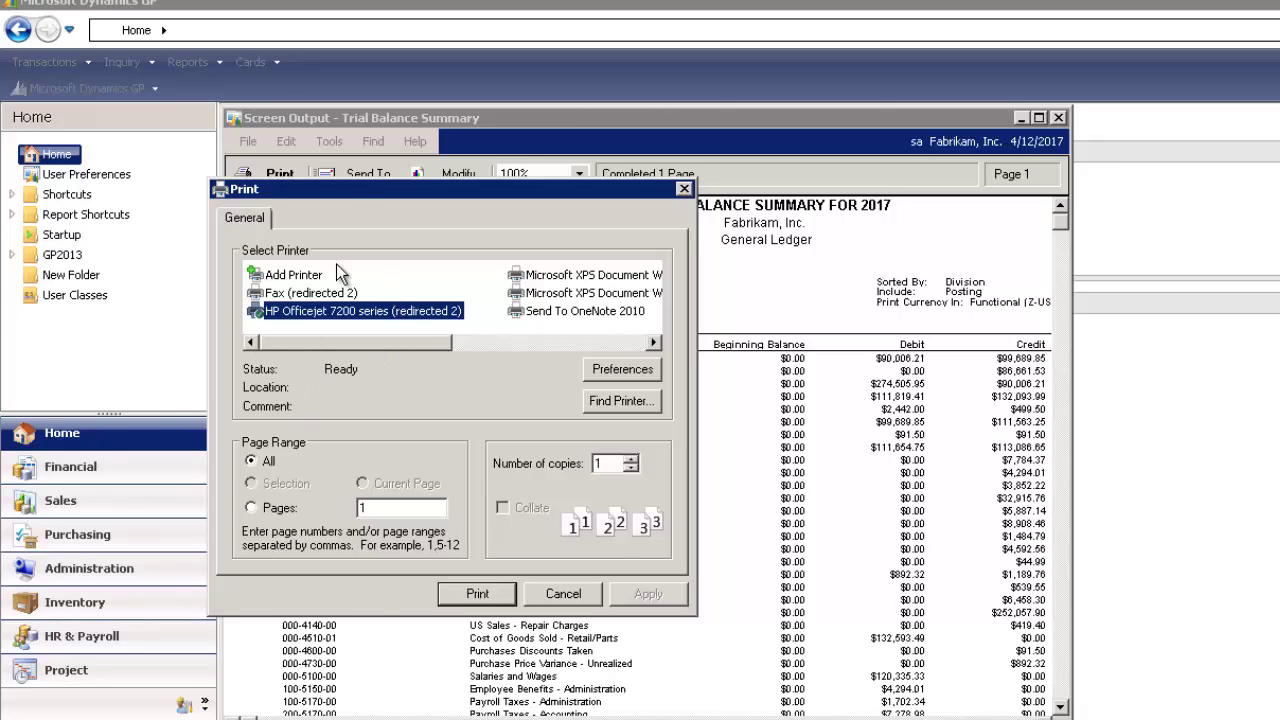
drag(350, 189, 332, 162)
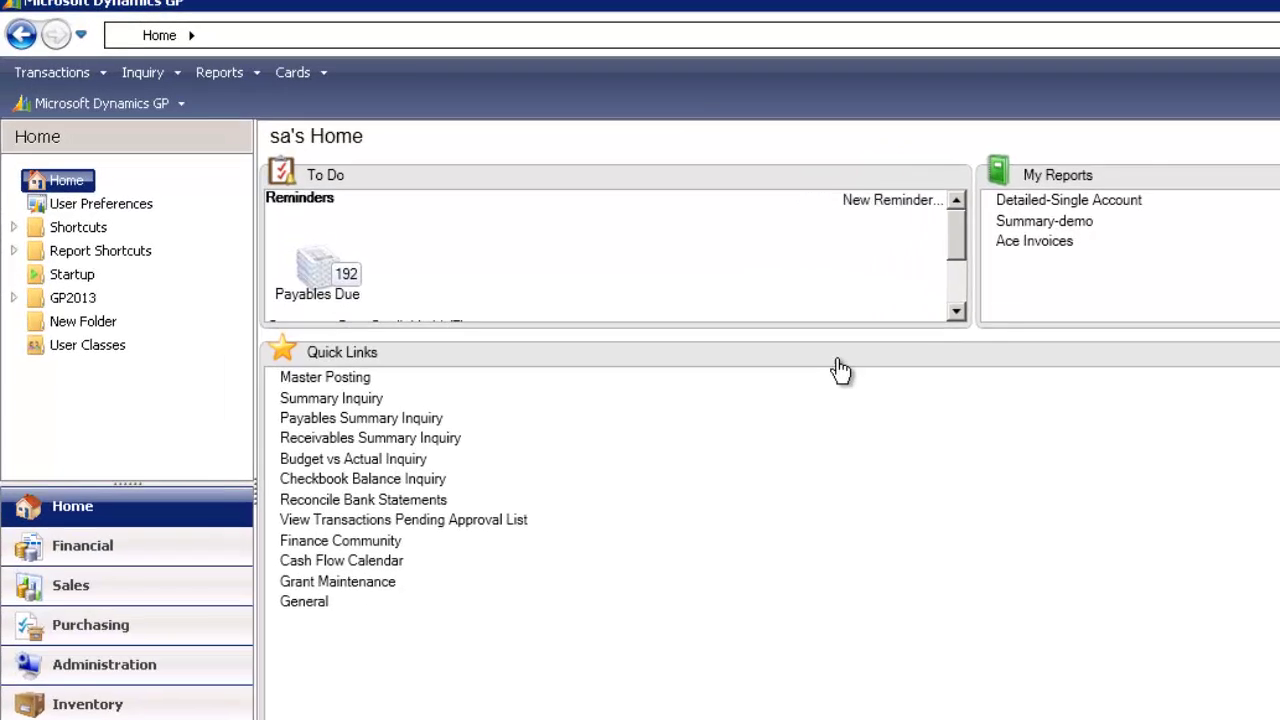
Open the vendor card for A Travel Company and bring up its document attachment management window.
click(250, 62)
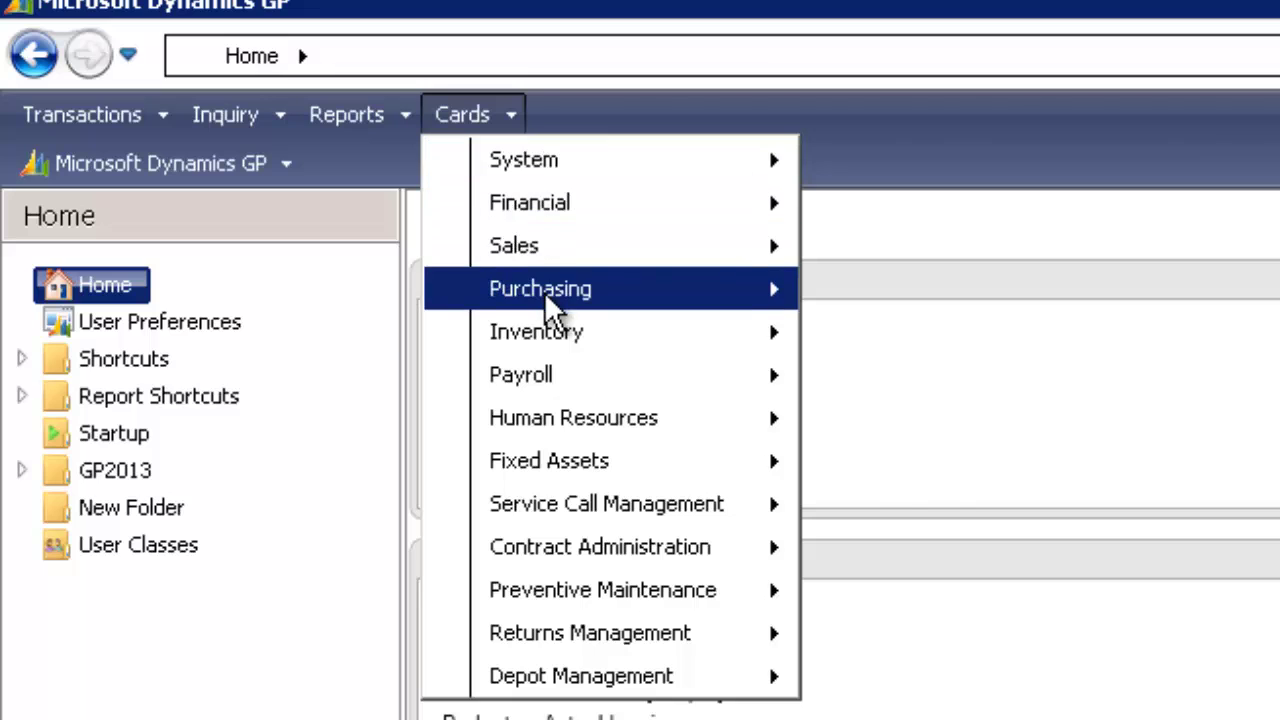
mouse_move(552, 300)
click(901, 292)
click(220, 689)
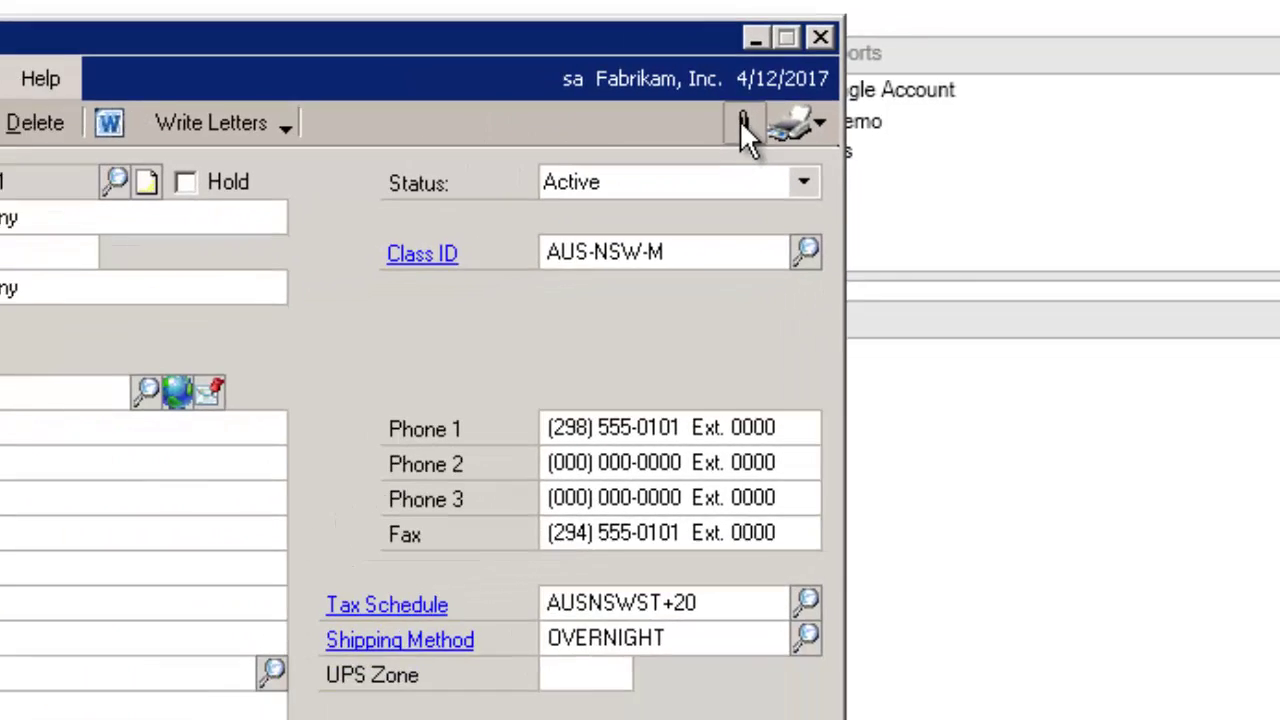
click(604, 133)
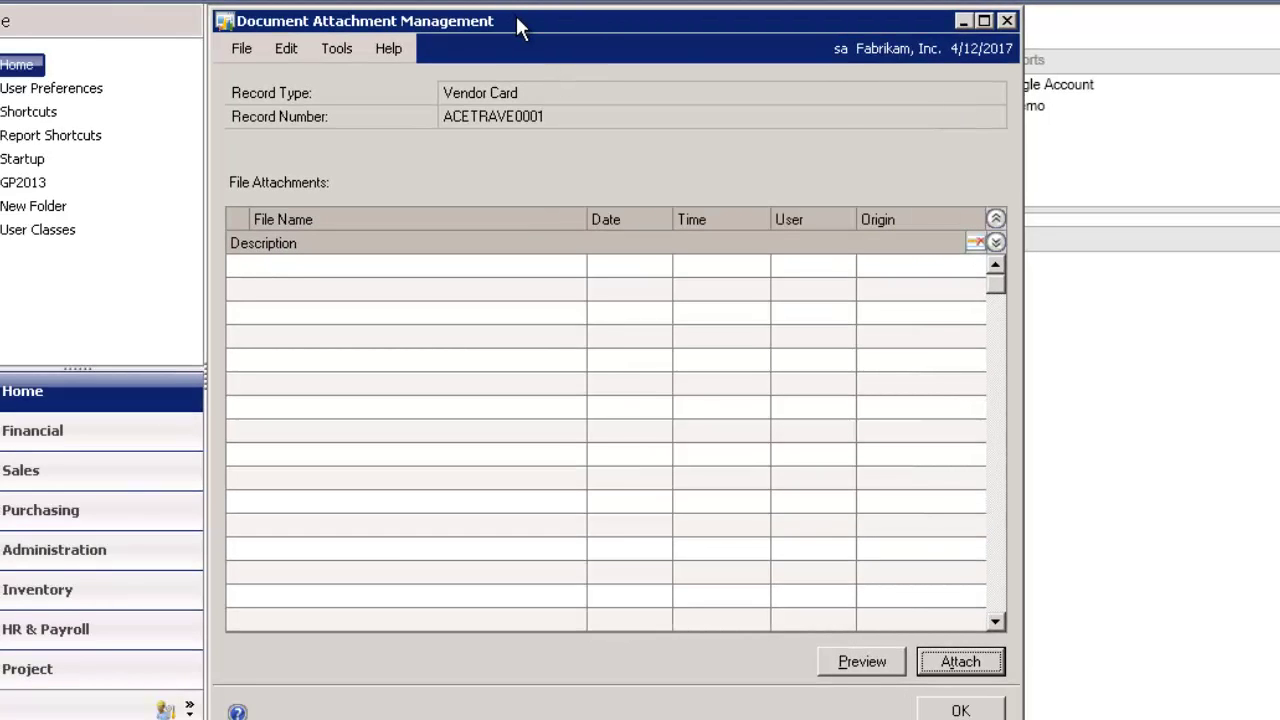
drag(519, 27, 523, 5)
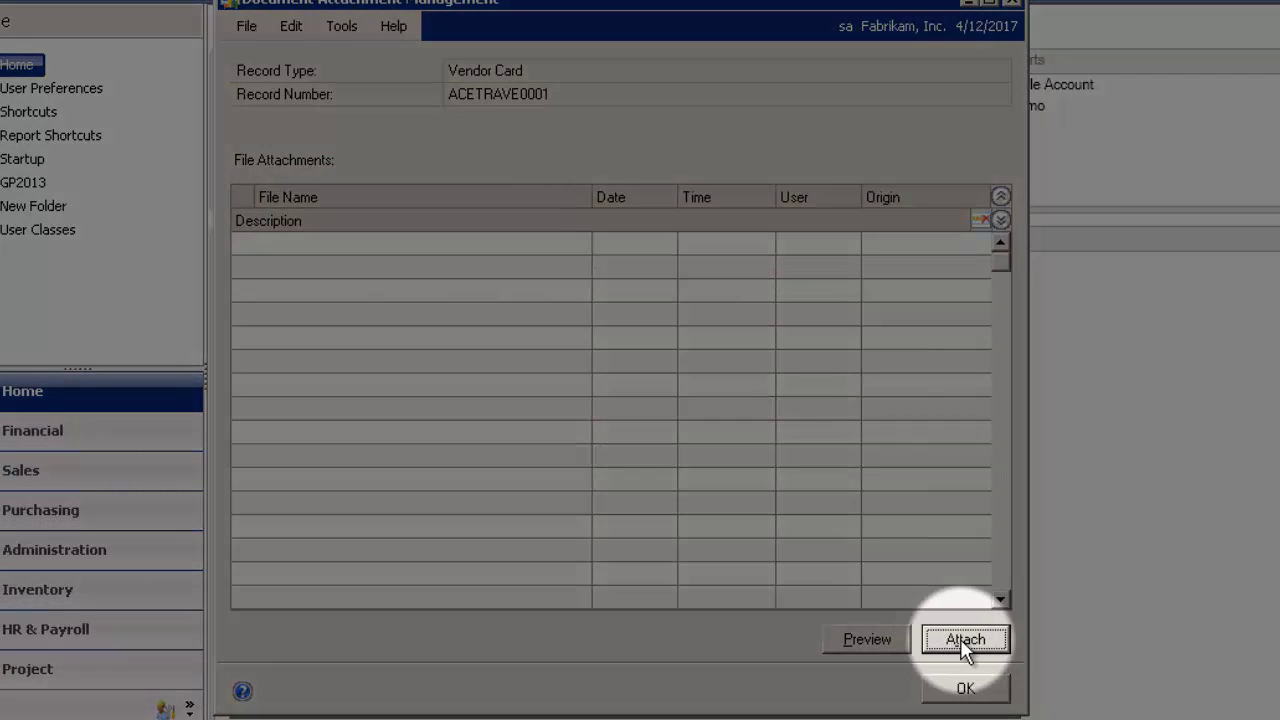
Attach the Excel file PMtoGL_3_032017 to the vendor card.
click(965, 645)
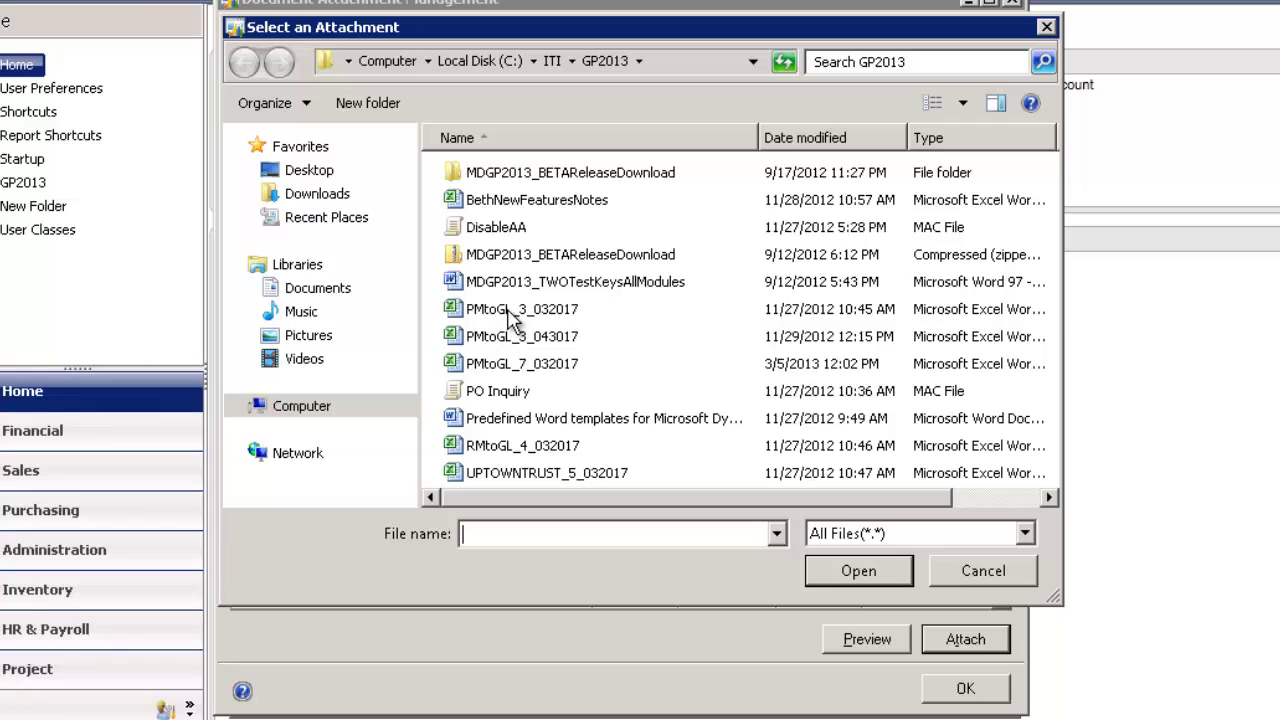
click(505, 312)
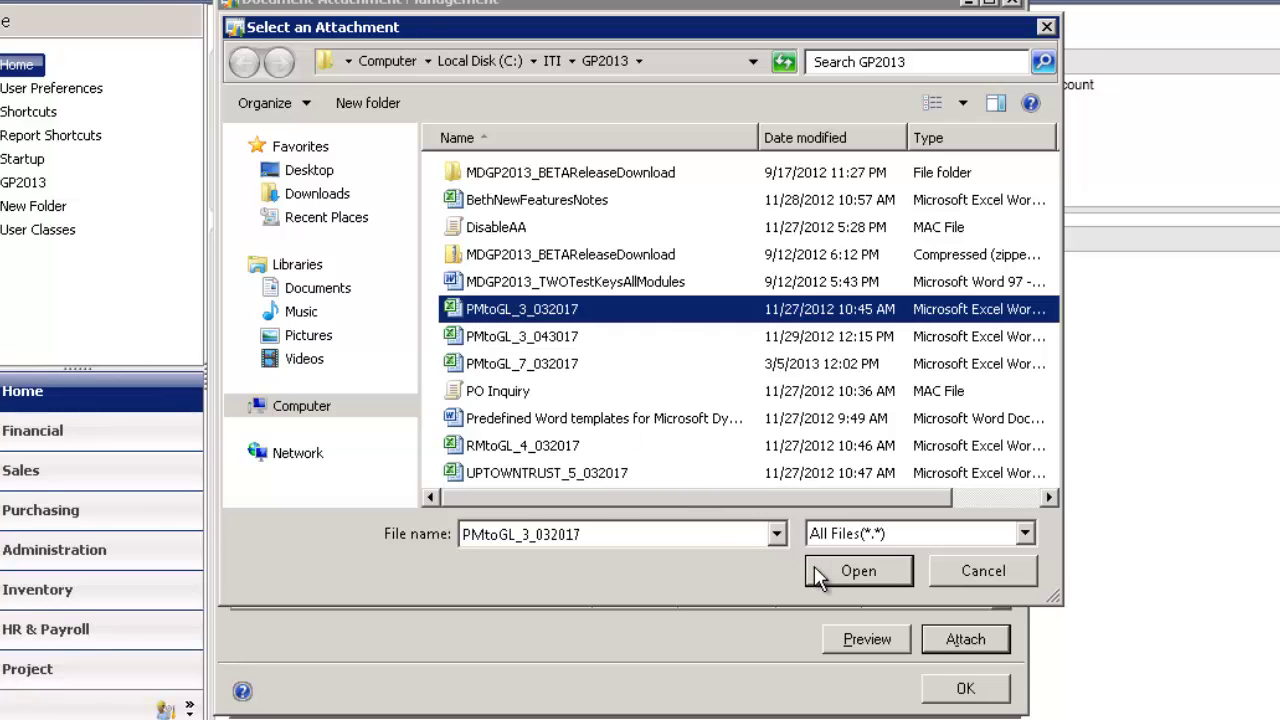
click(855, 570)
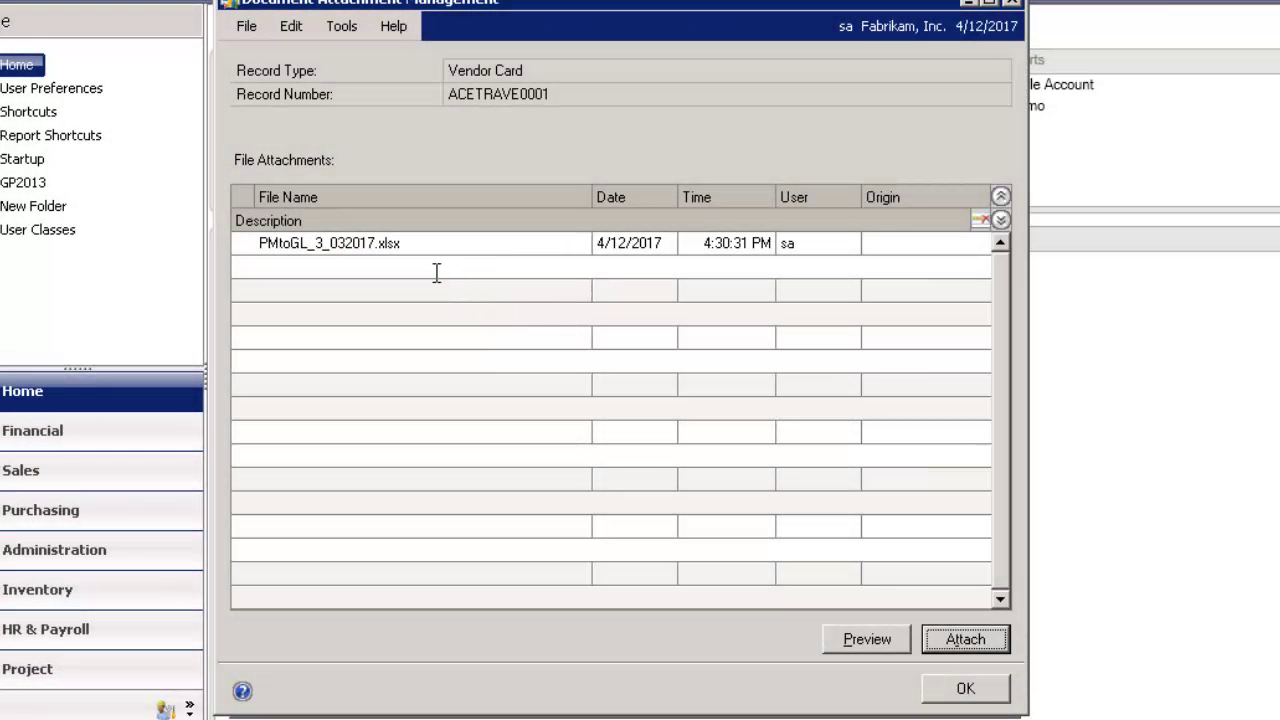
Enter "New Excel file for this vendor." as the attachment's description and accept the attachment.
click(437, 270)
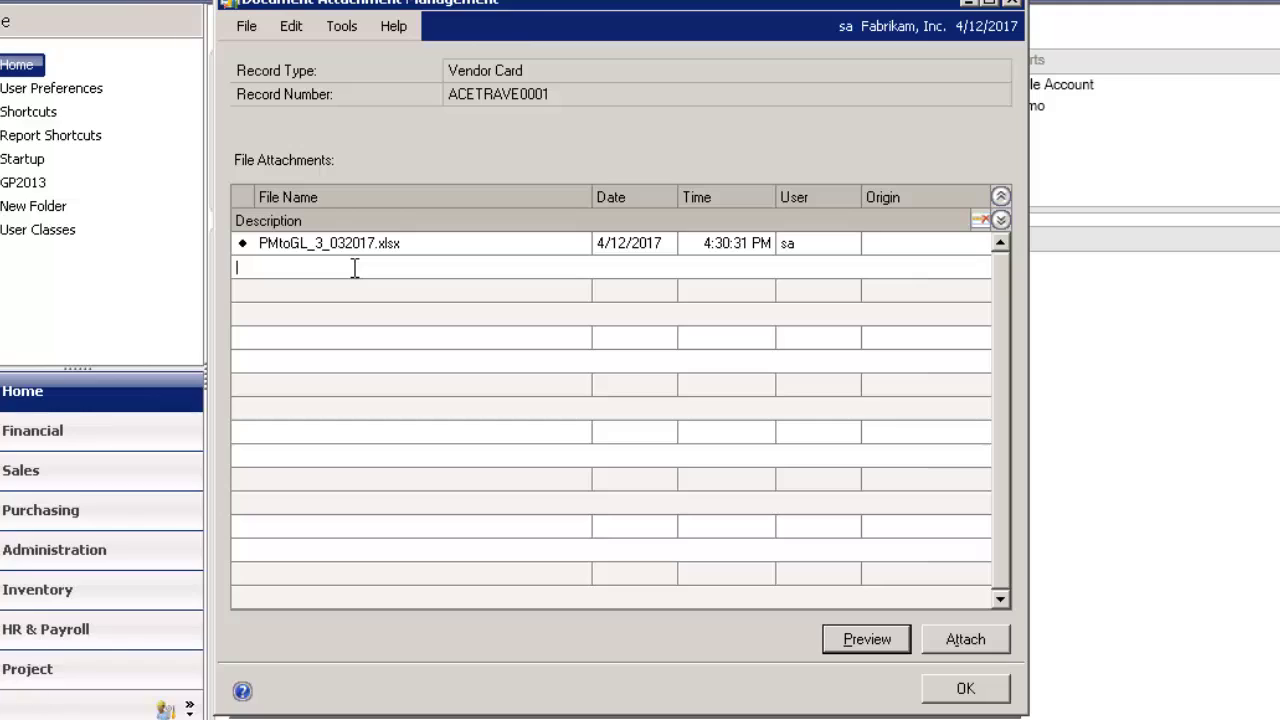
text(New Excel file for this vendor.)
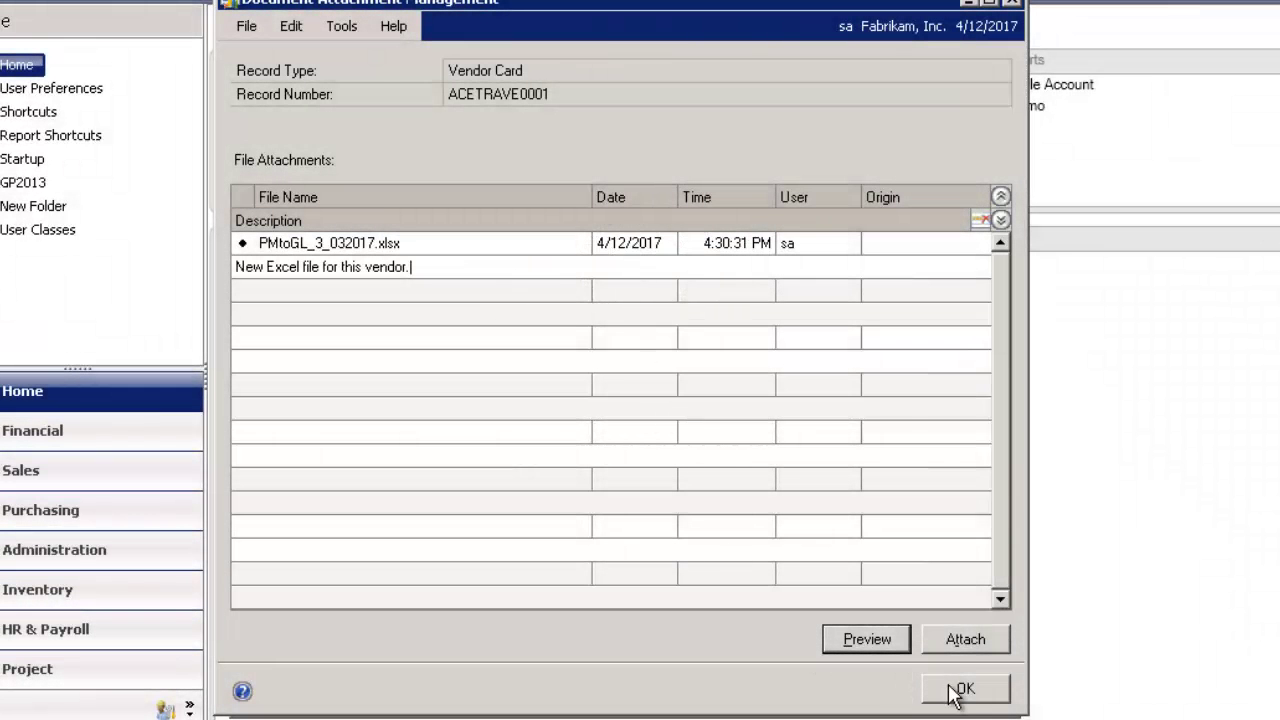
click(955, 690)
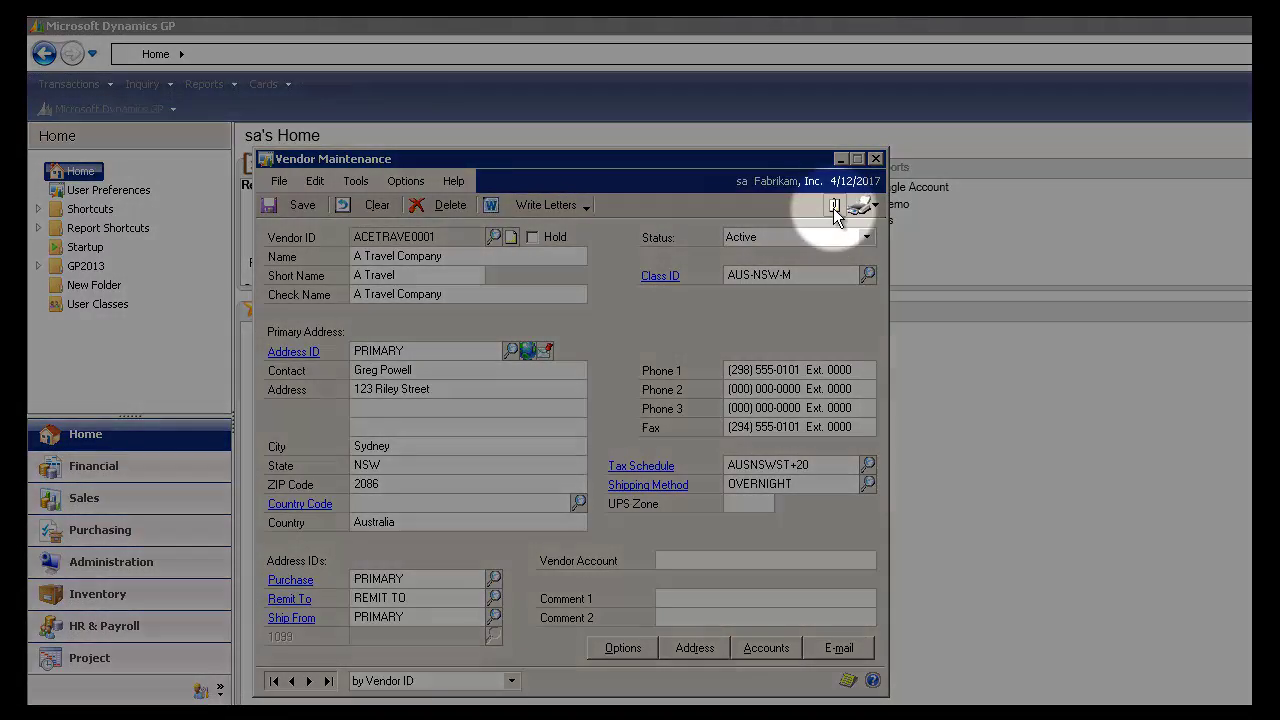
Reopen the vendor's attachments and preview PMtoGL_3_032017.xlsx in Excel.
click(833, 206)
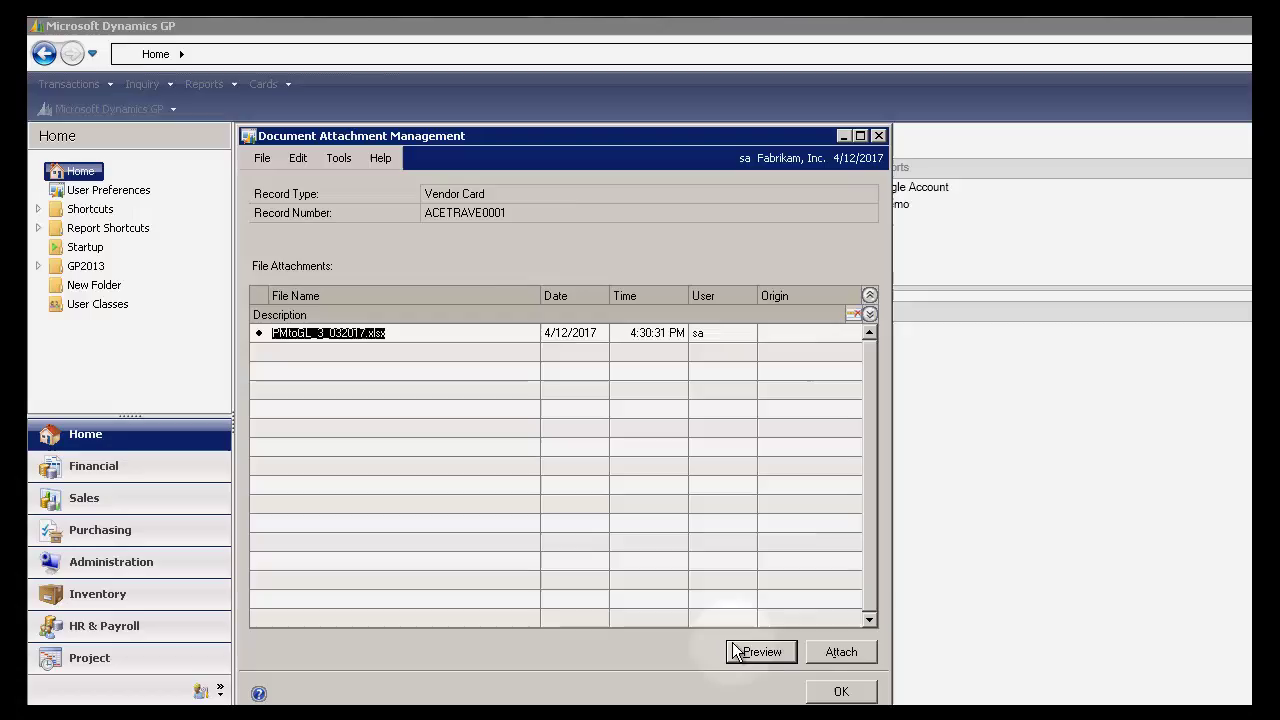
click(752, 654)
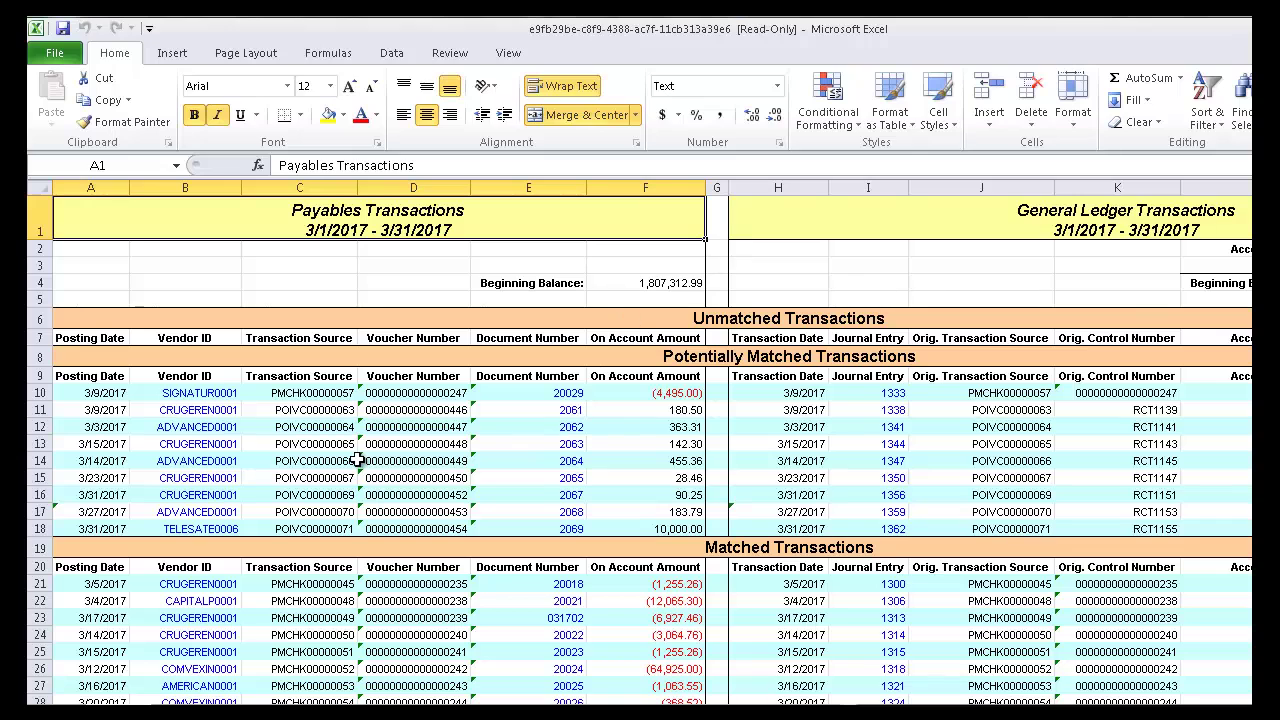
click(535, 378)
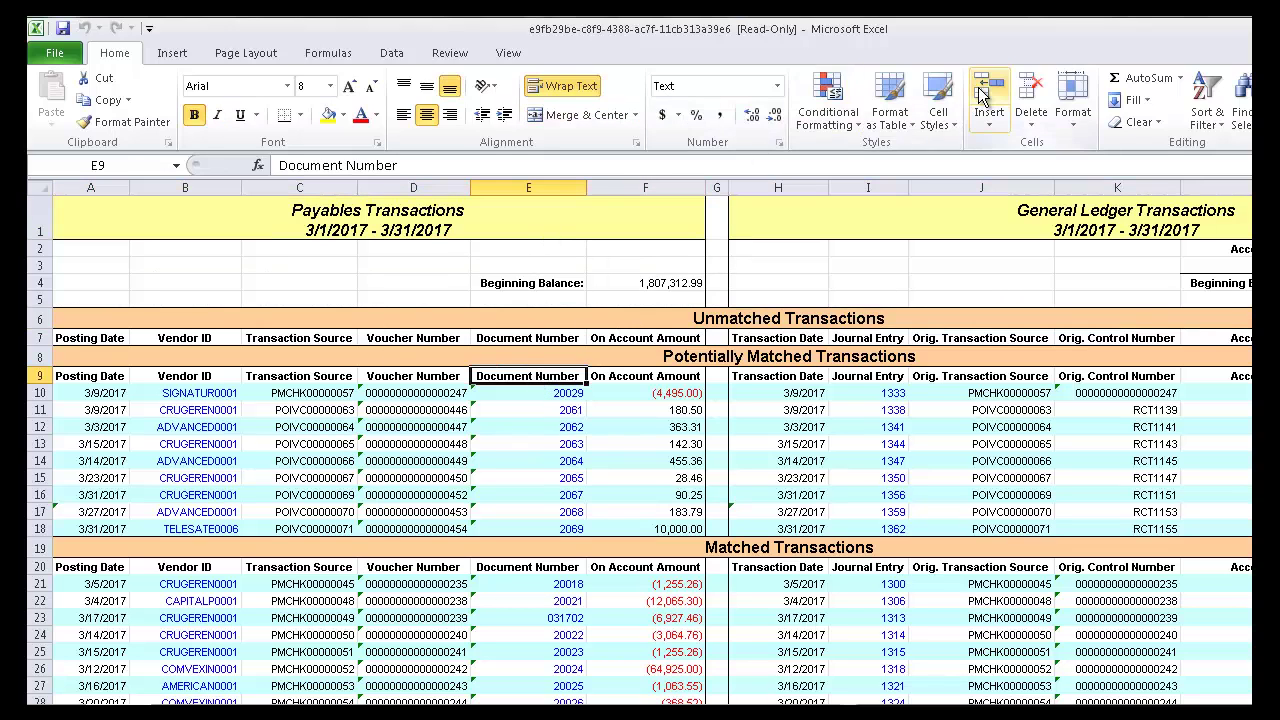
key(super+Down)
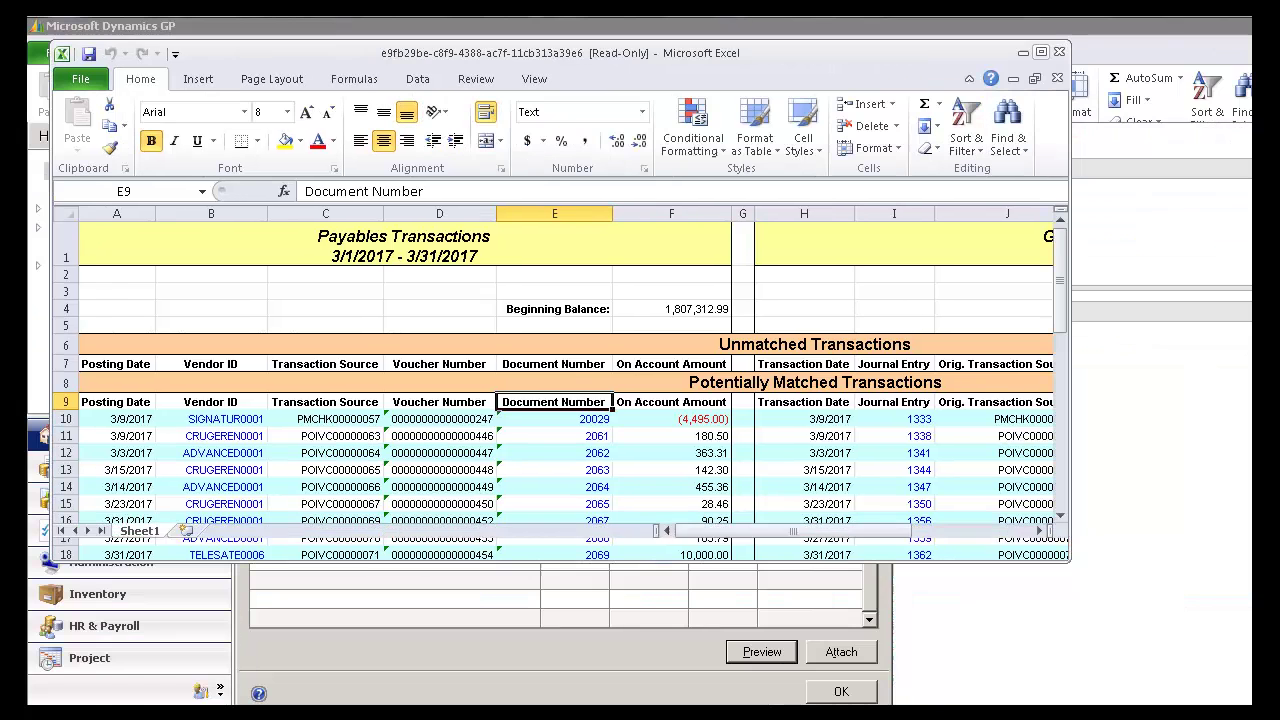
Close the previewed workbook without saving, and close the attachment and vendor maintenance windows.
click(1060, 52)
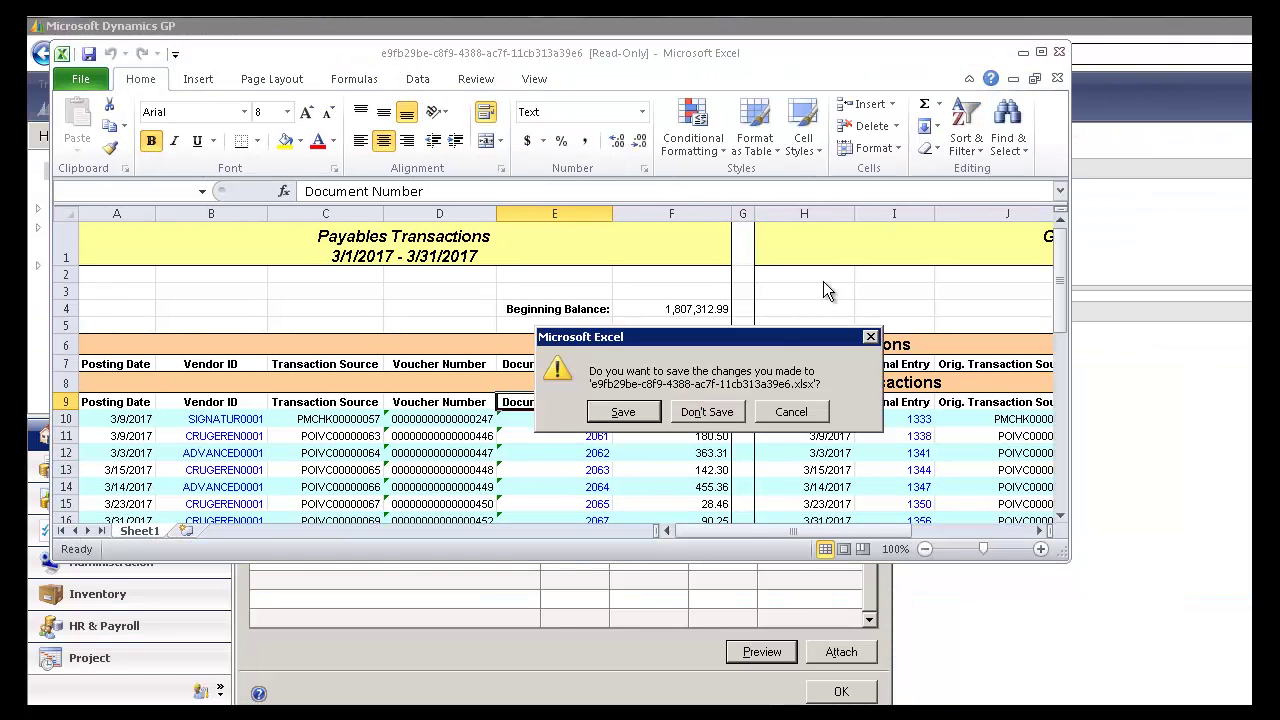
click(718, 411)
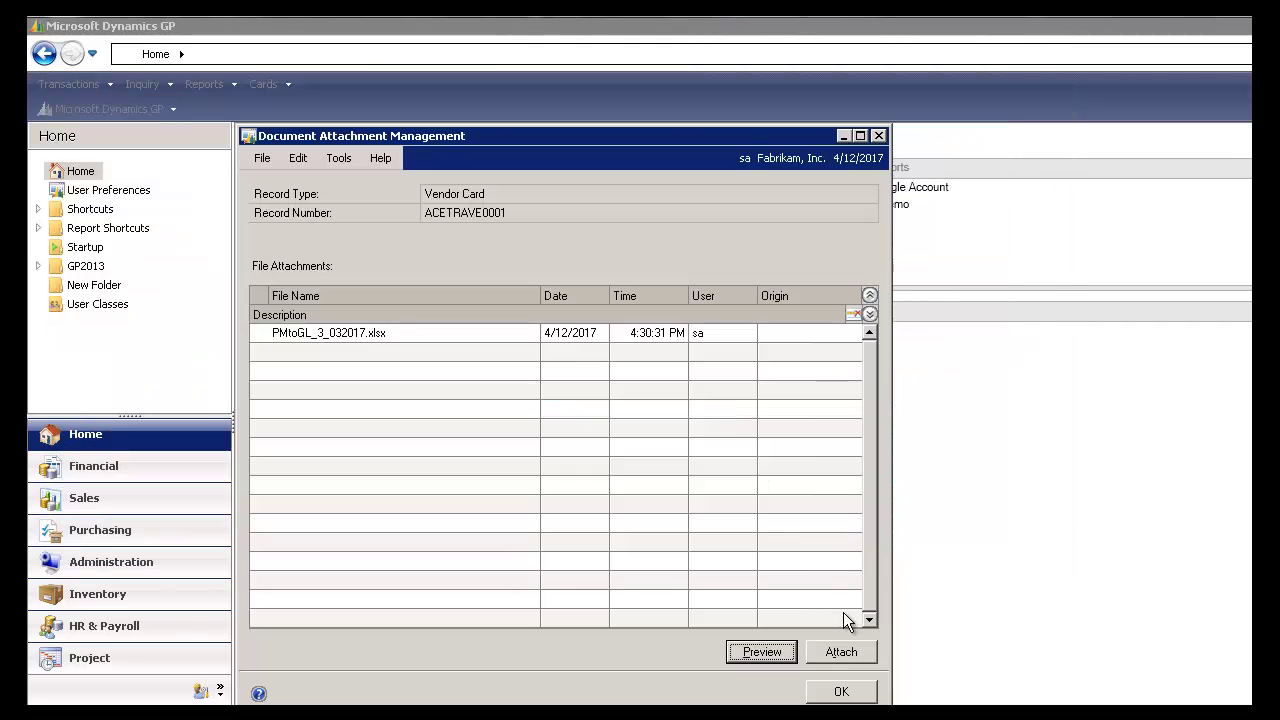
click(841, 692)
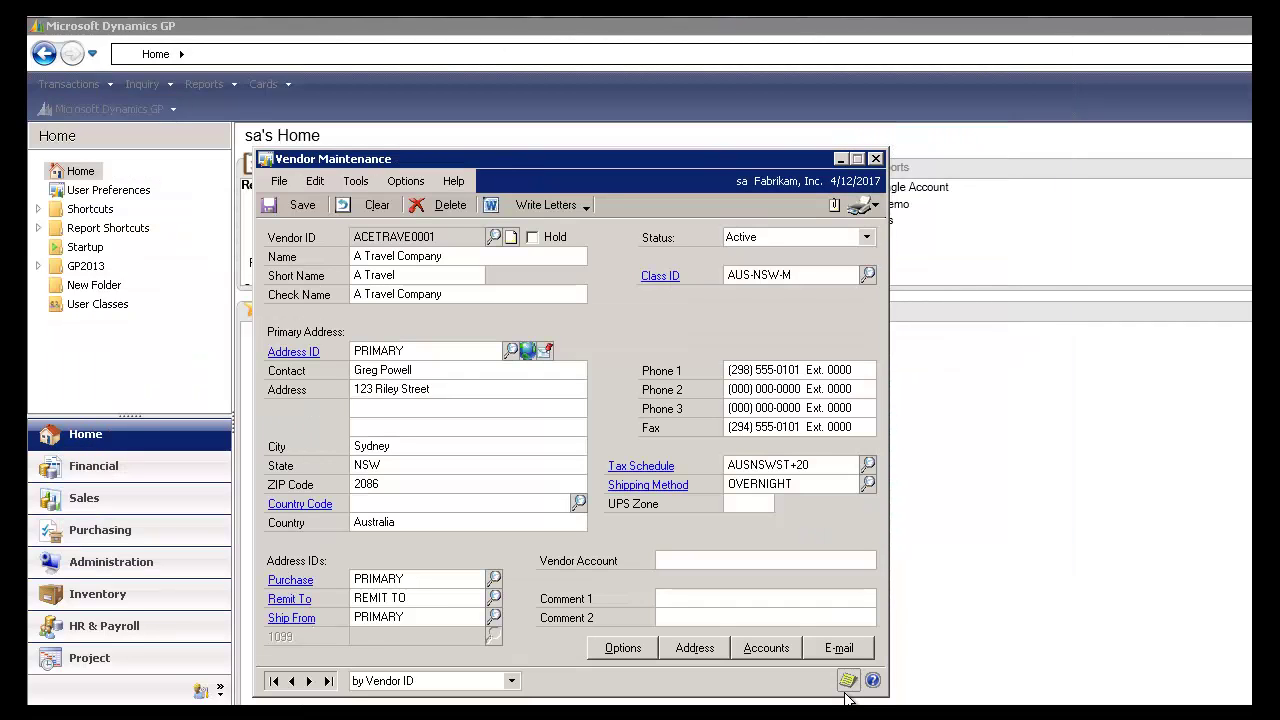
click(875, 159)
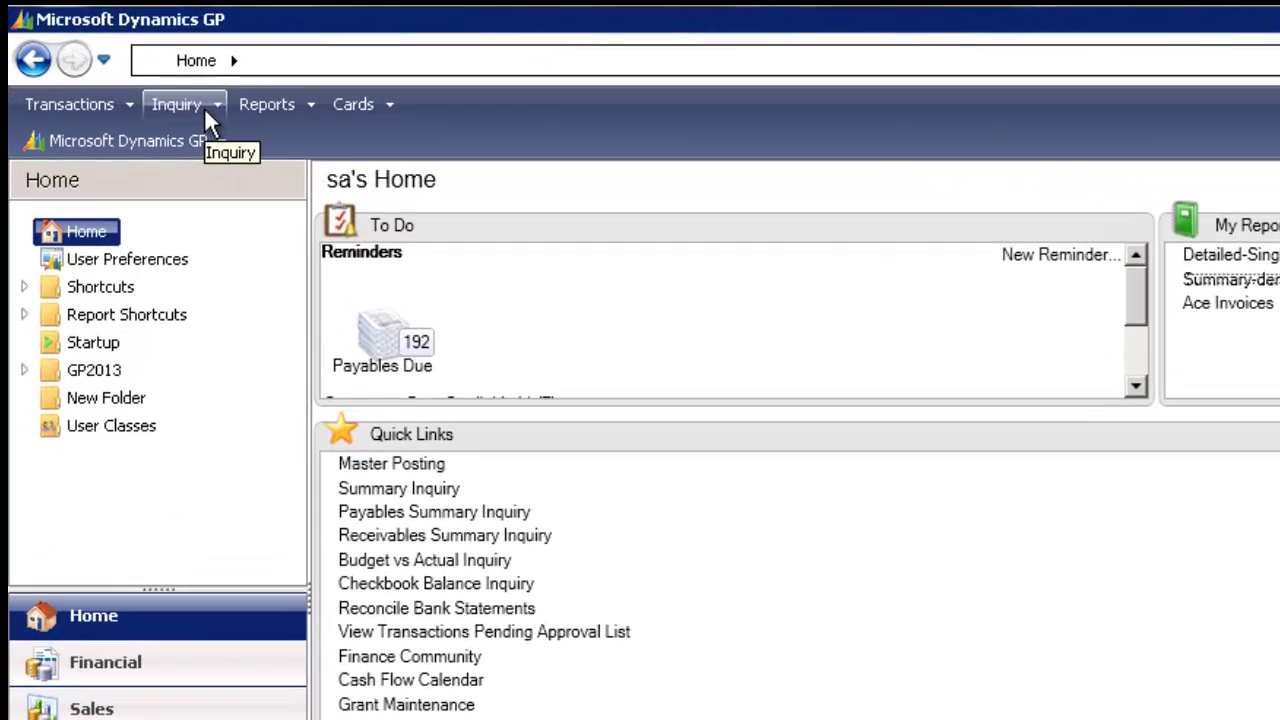
Open the financial Journal Entry Inquiry window.
click(158, 86)
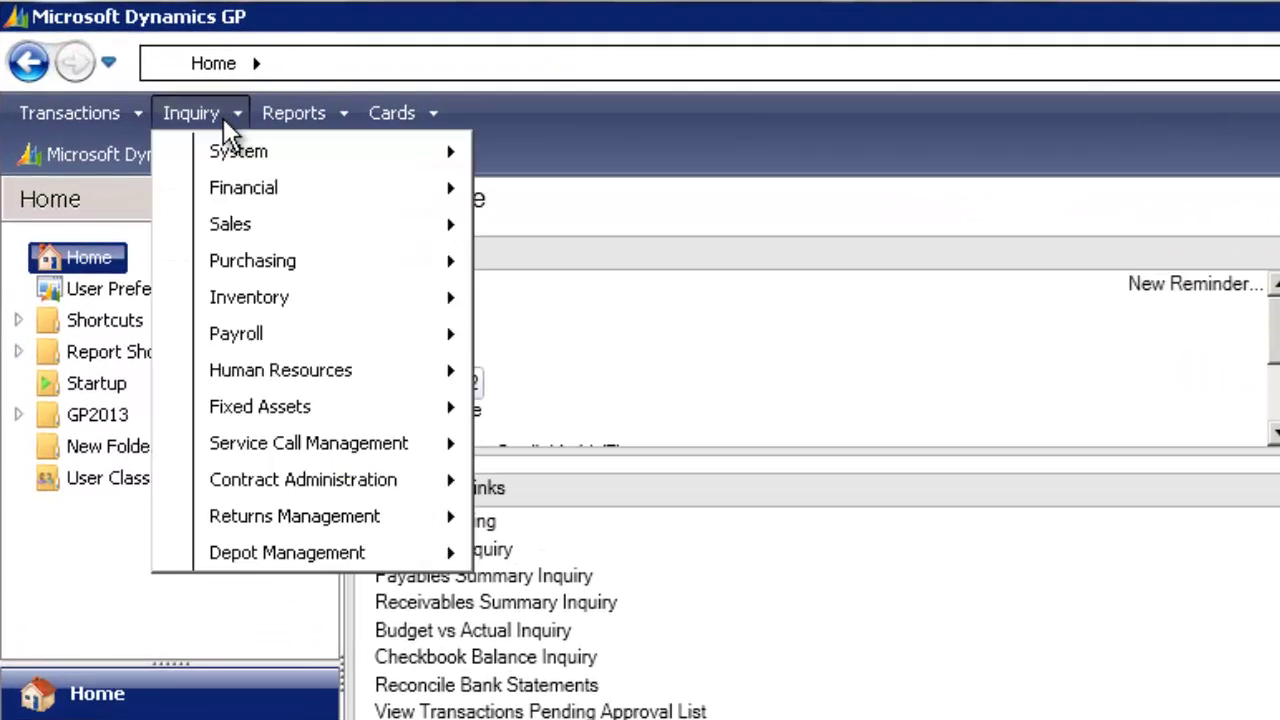
mouse_move(281, 197)
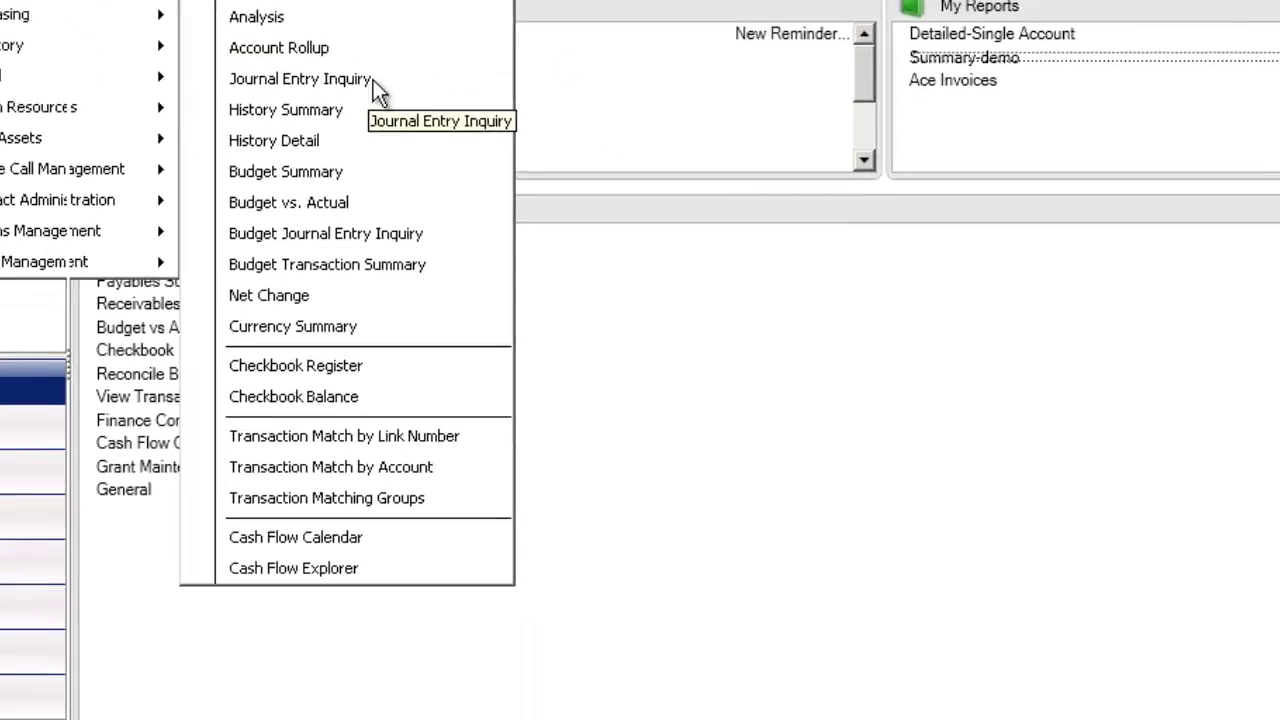
click(700, 336)
mouse_move(365, 35)
mouse_down()
mouse_move(377, 38)
mouse_move(364, 29)
mouse_up()
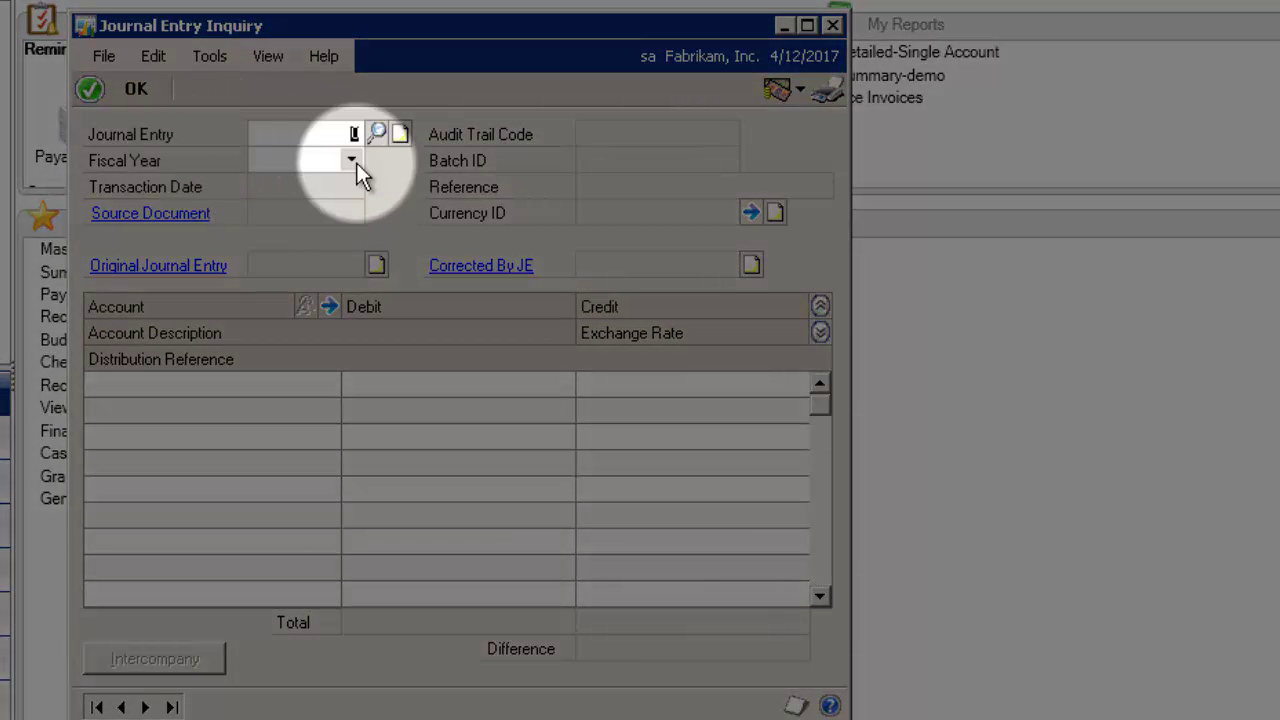
Look up journal entry 802 for fiscal year 2013 to view its distributions.
click(352, 160)
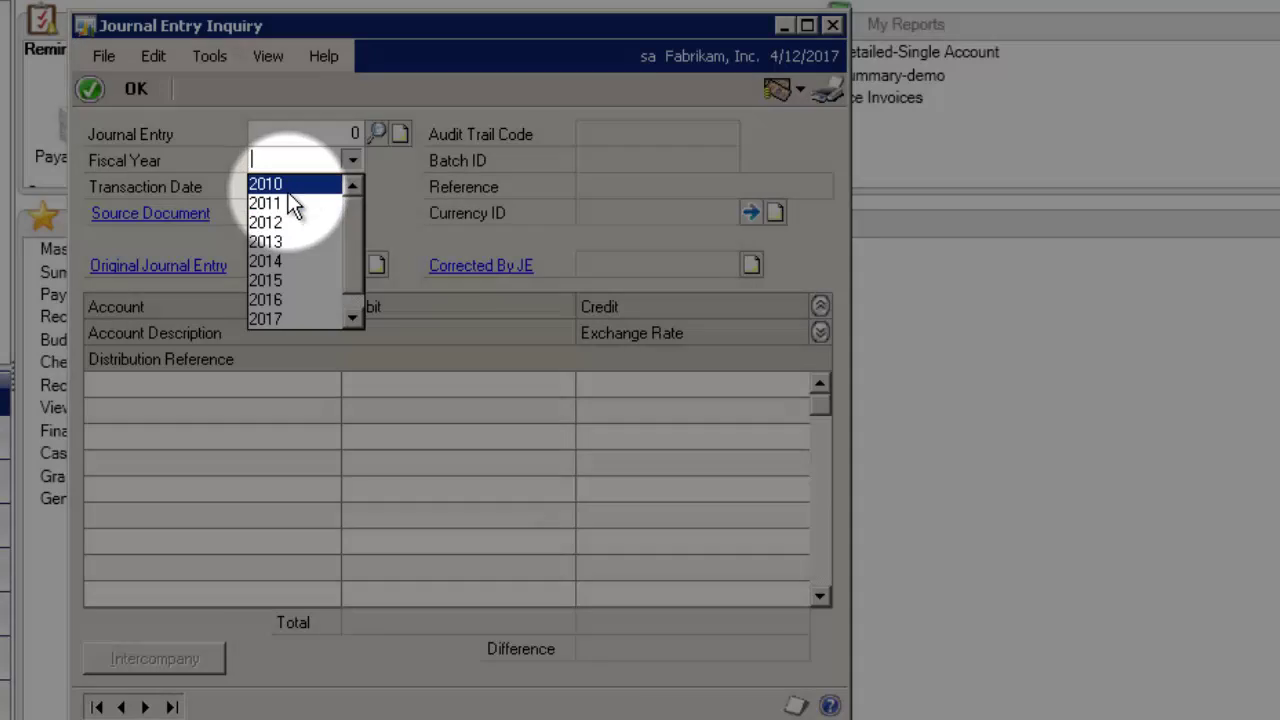
click(288, 190)
click(376, 133)
click(728, 543)
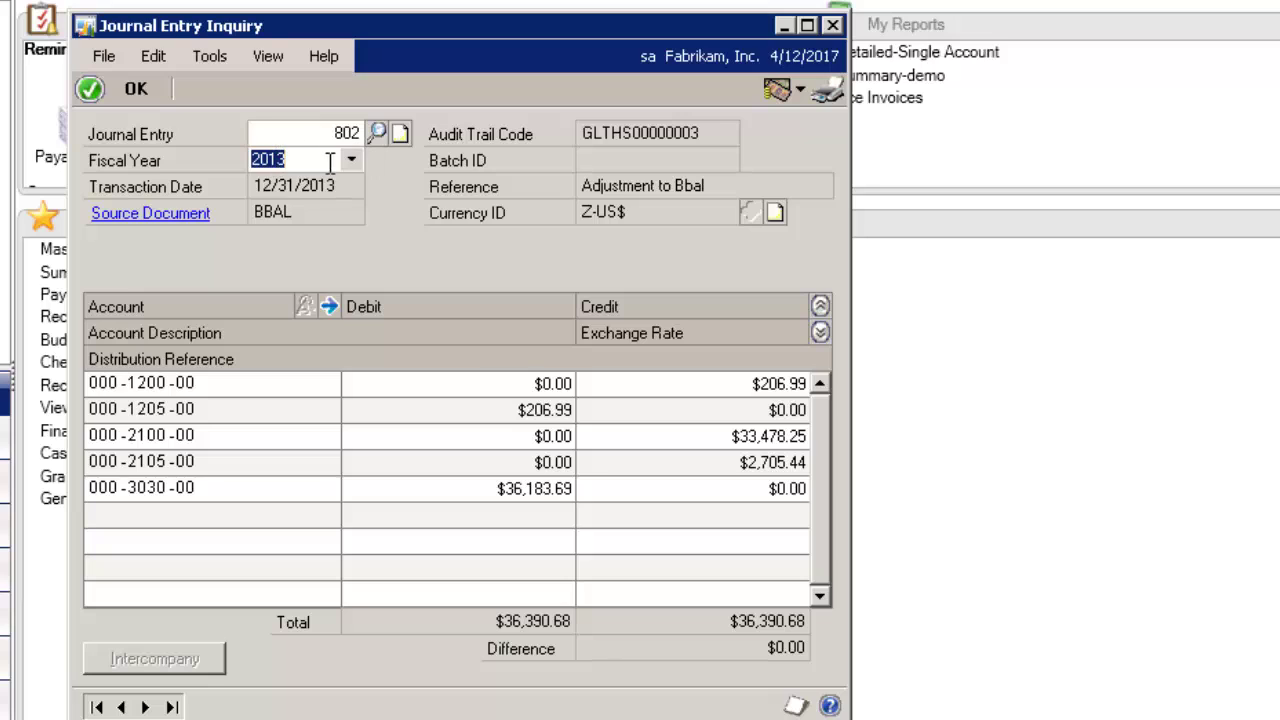
Try to switch the fiscal year of journal entry 802 to 2017.
click(353, 160)
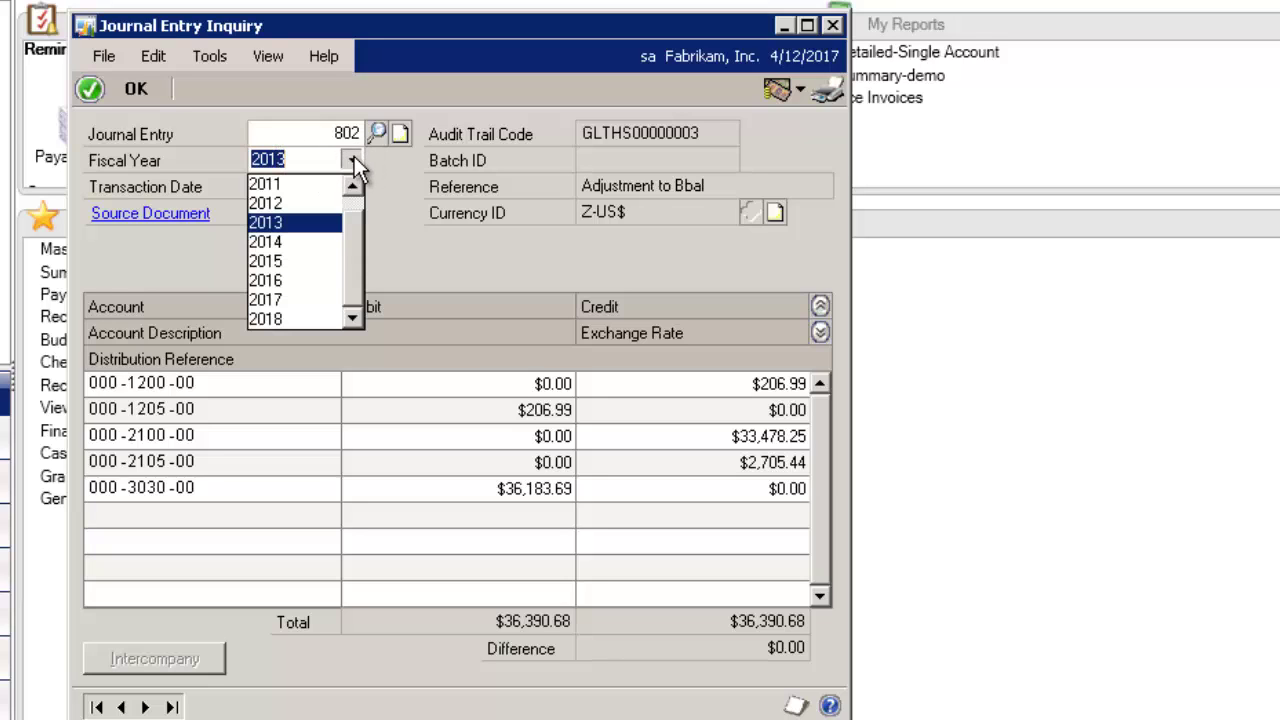
click(290, 300)
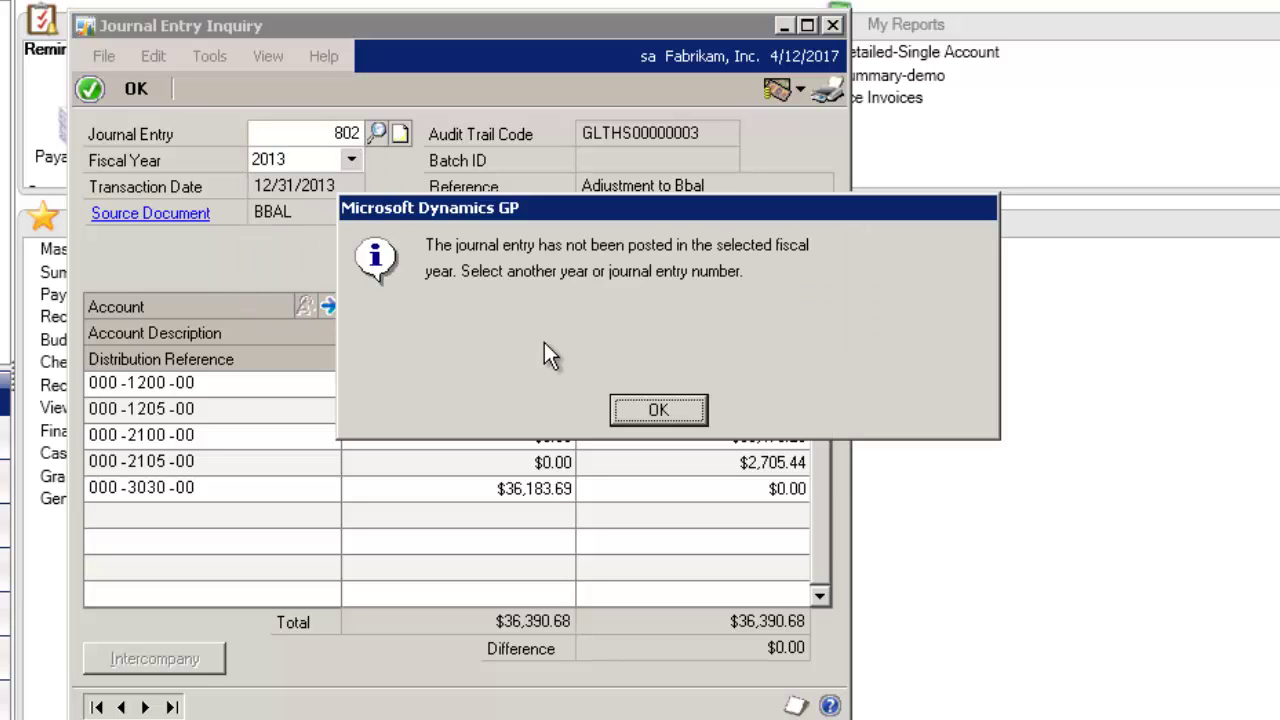
click(640, 413)
Reset the journal entry number to 0 and set the inquiry's fiscal year to 2017.
double_click(342, 133)
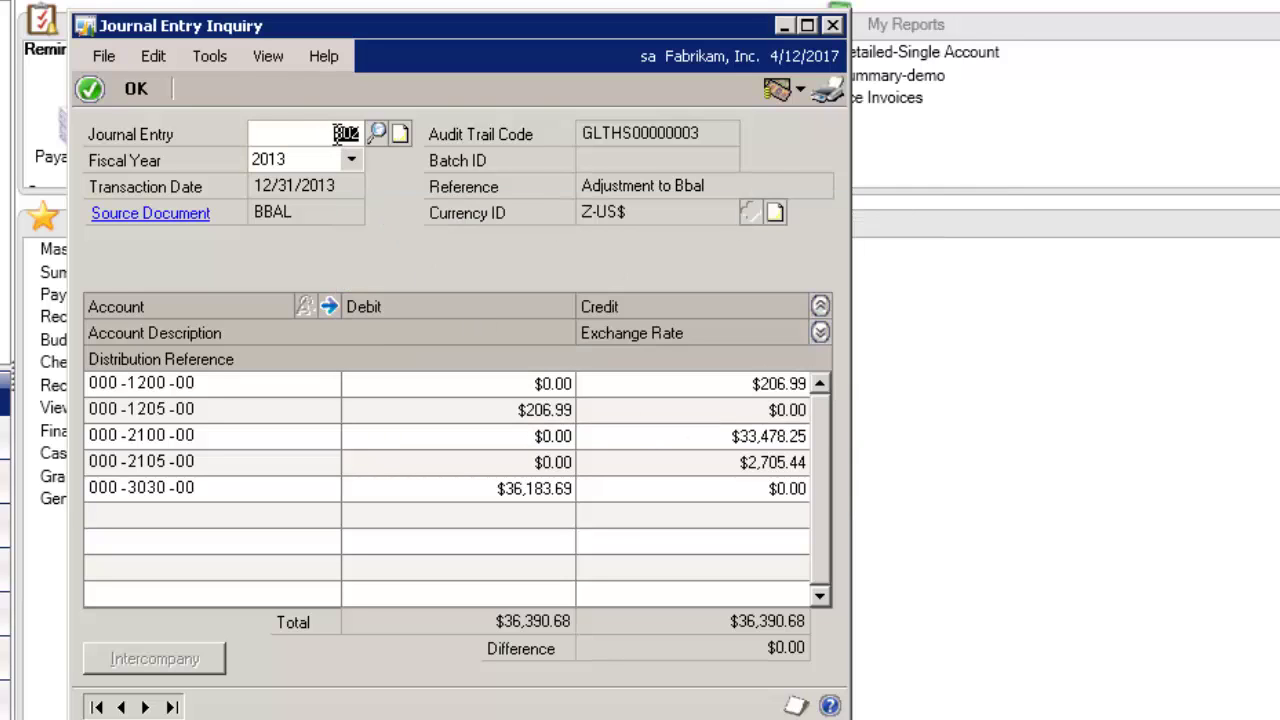
text(0)
click(348, 166)
click(352, 160)
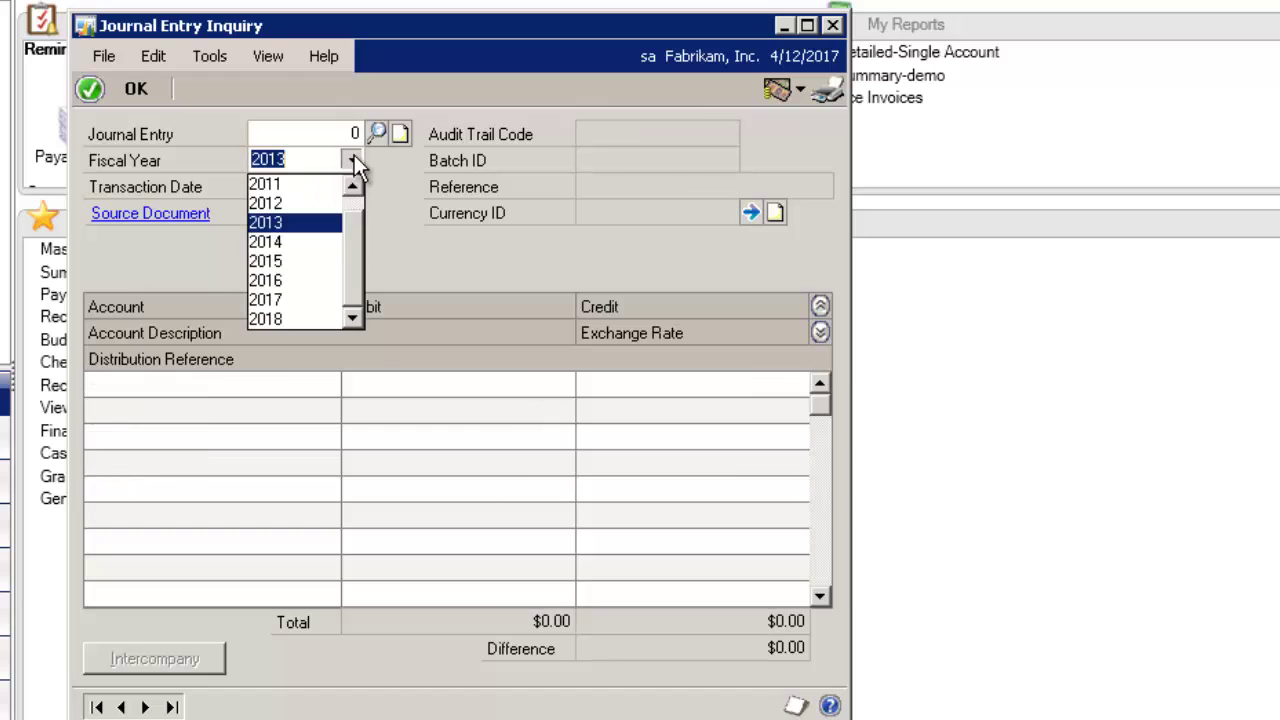
click(298, 298)
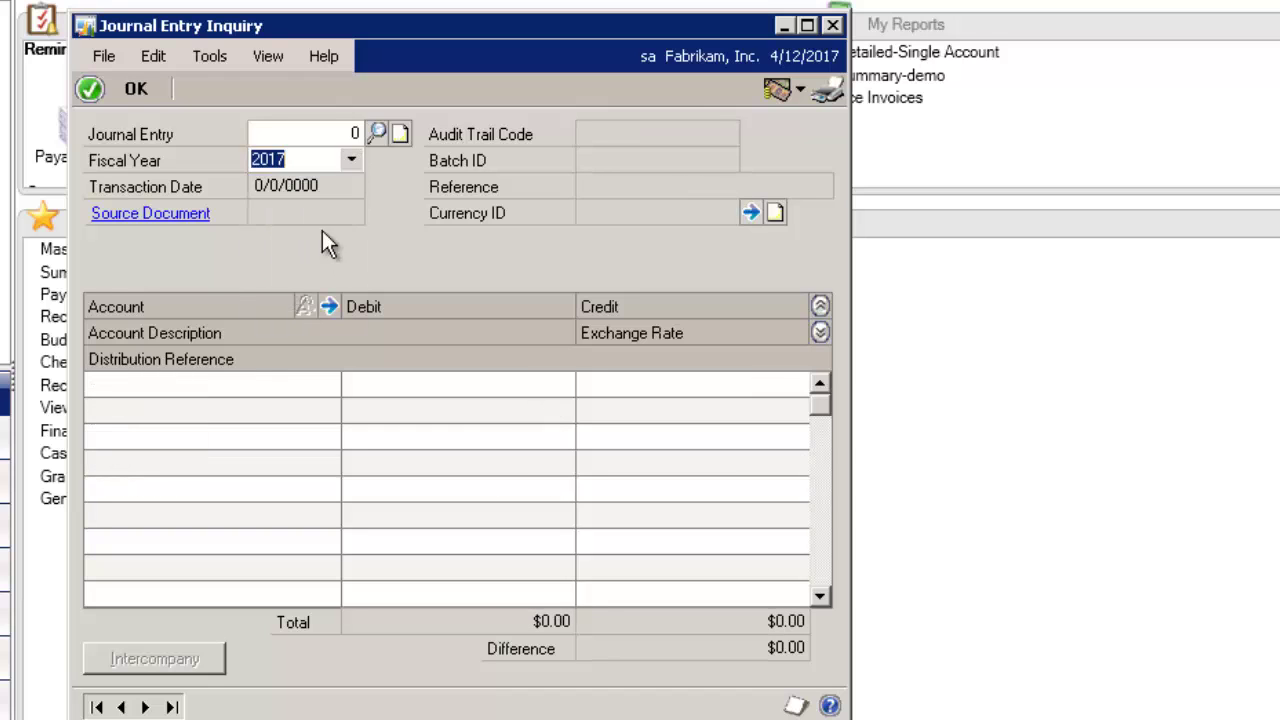
Browse the journal entry lookup list through its last entries, cancel the lookup and close the inquiry window.
click(380, 132)
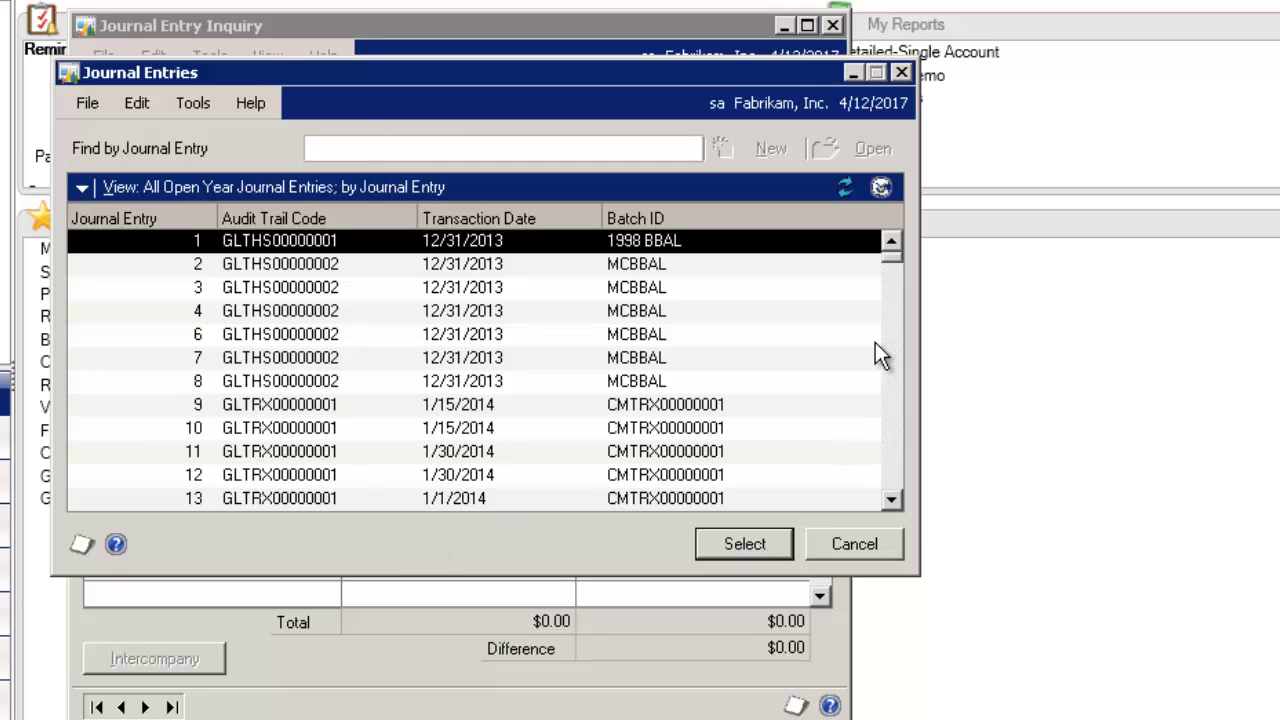
drag(891, 255, 889, 510)
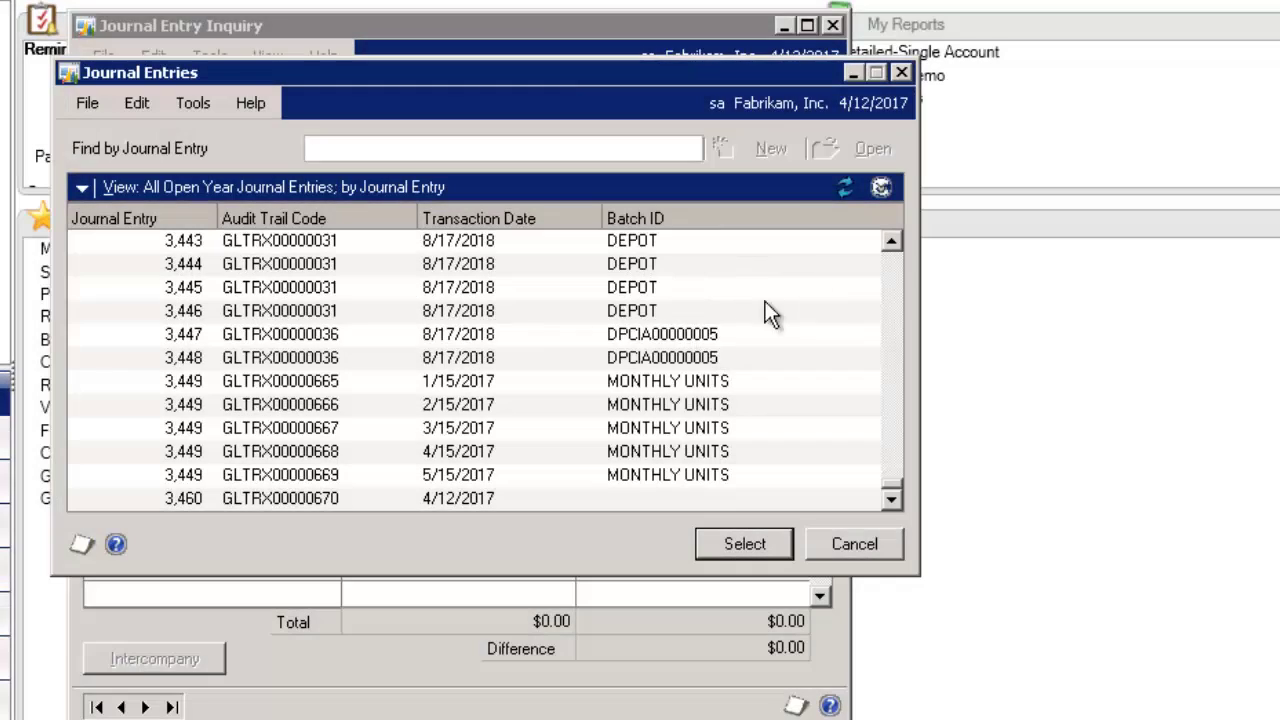
scroll(887, 266, up, 20)
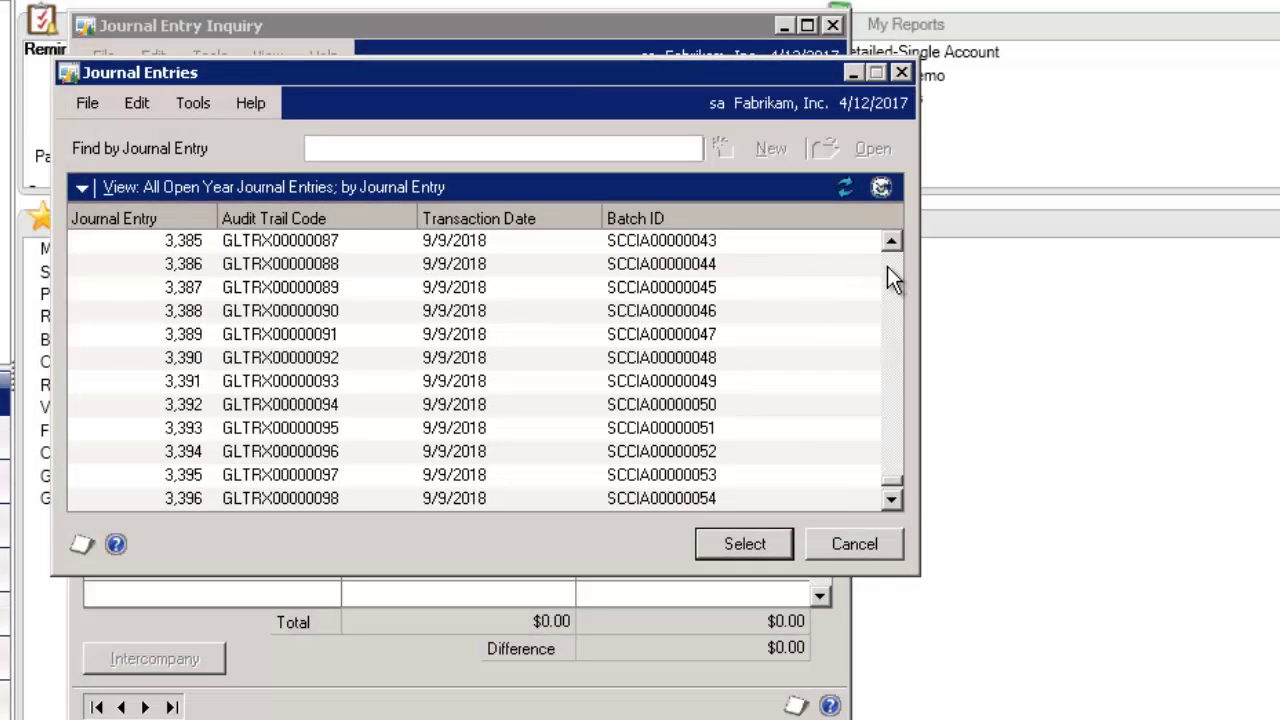
click(843, 543)
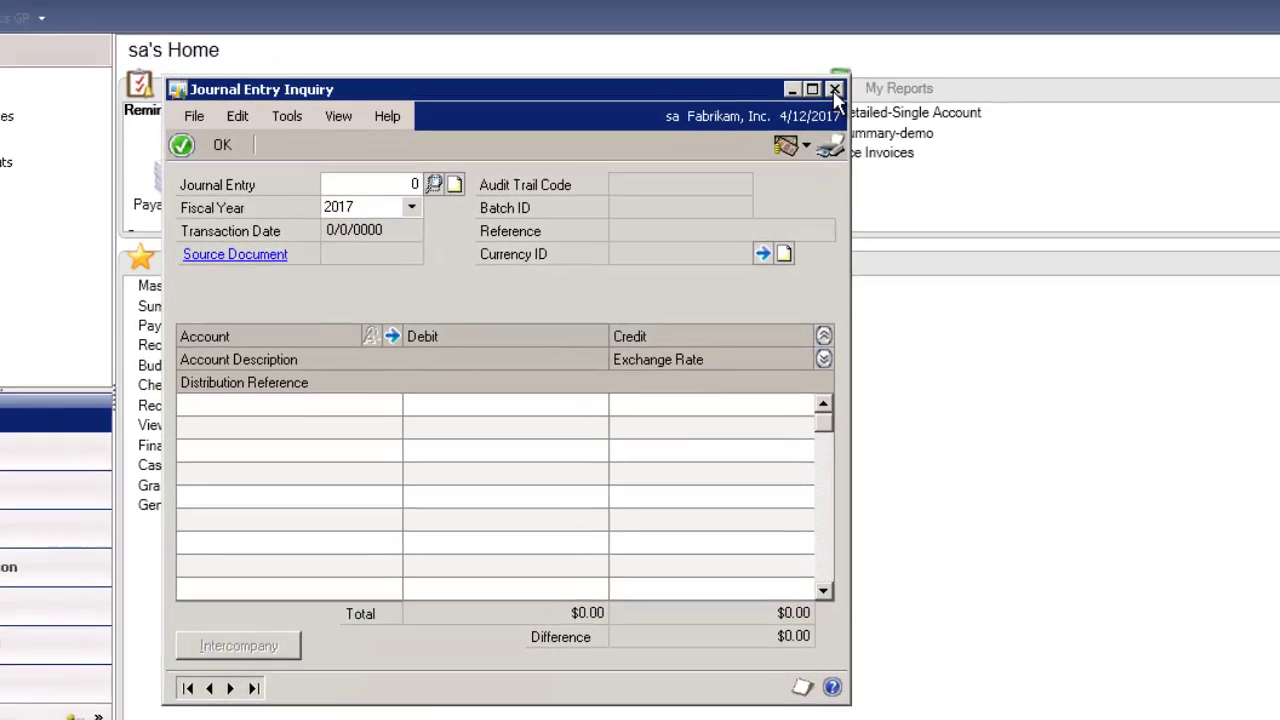
click(832, 25)
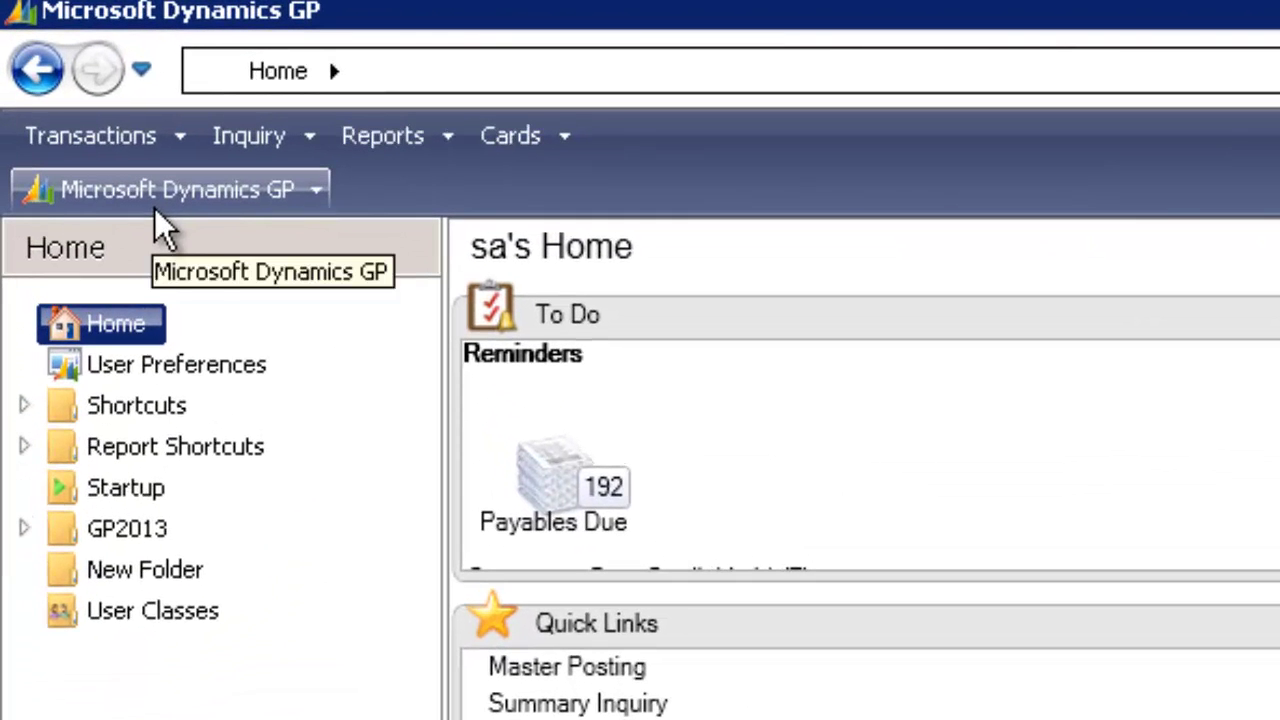
Open the Year-End Closing routine for the Financial series and reposition its window.
click(200, 195)
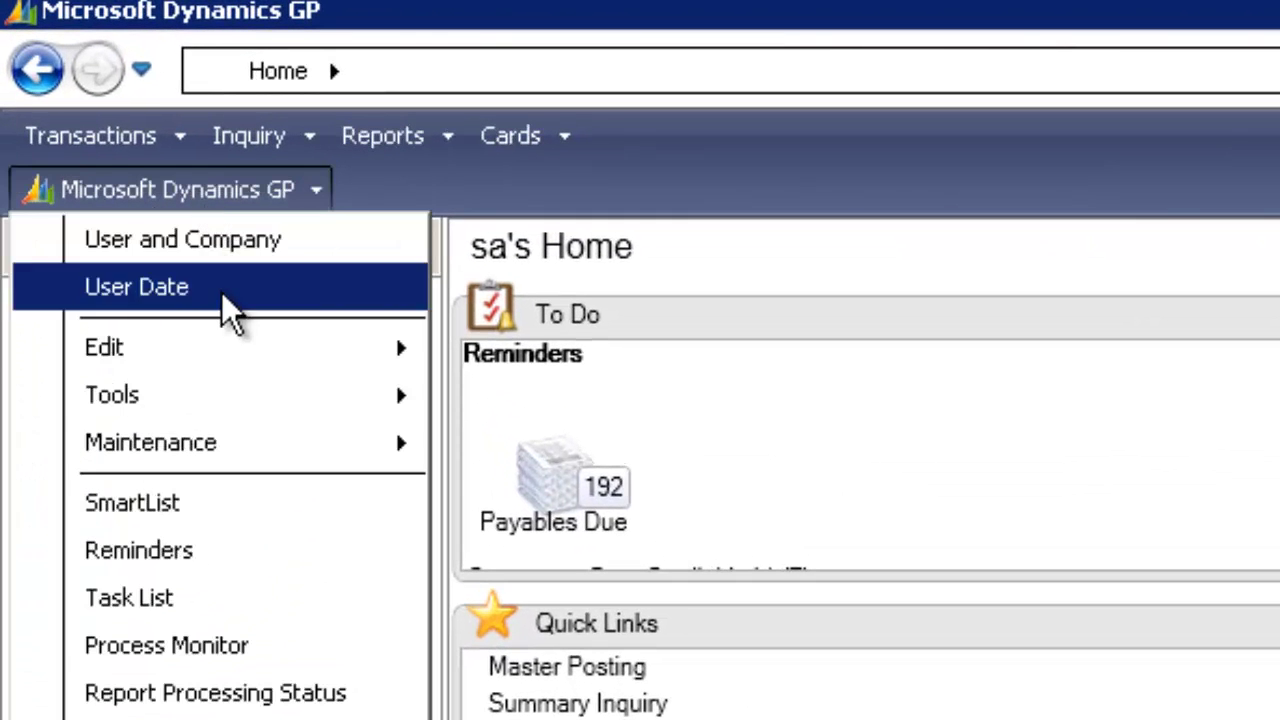
mouse_move(363, 414)
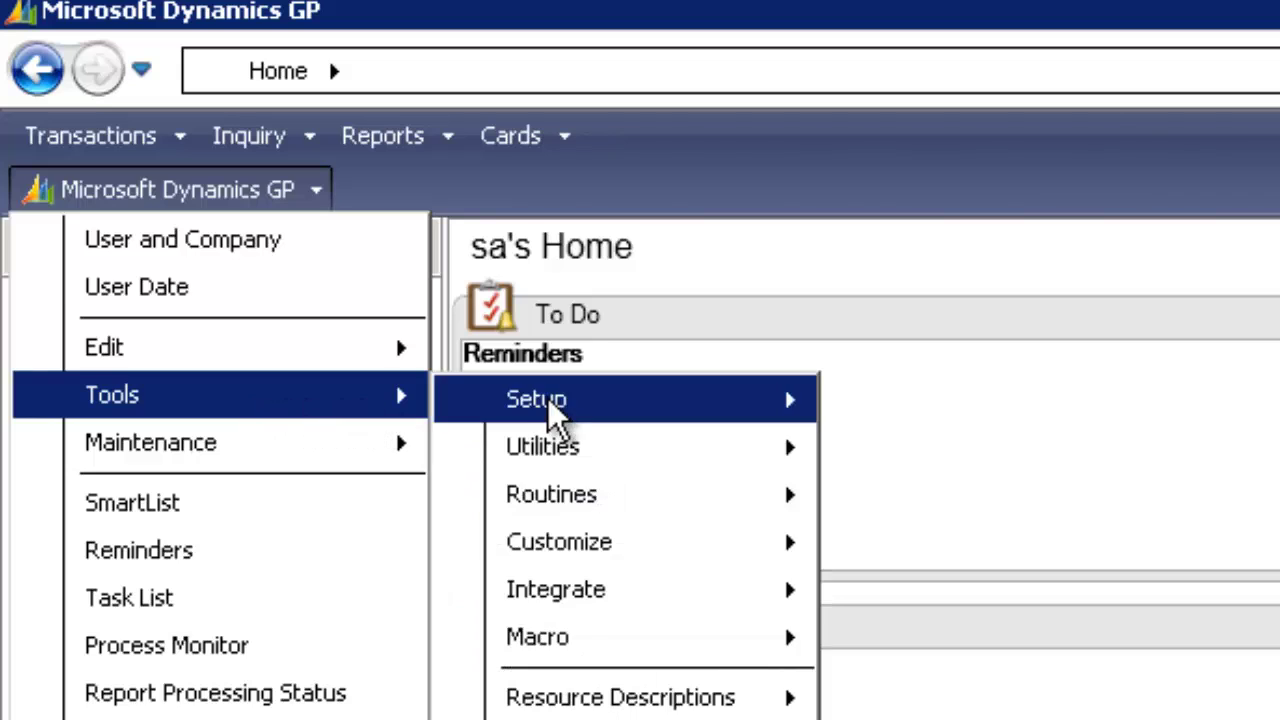
mouse_move(722, 468)
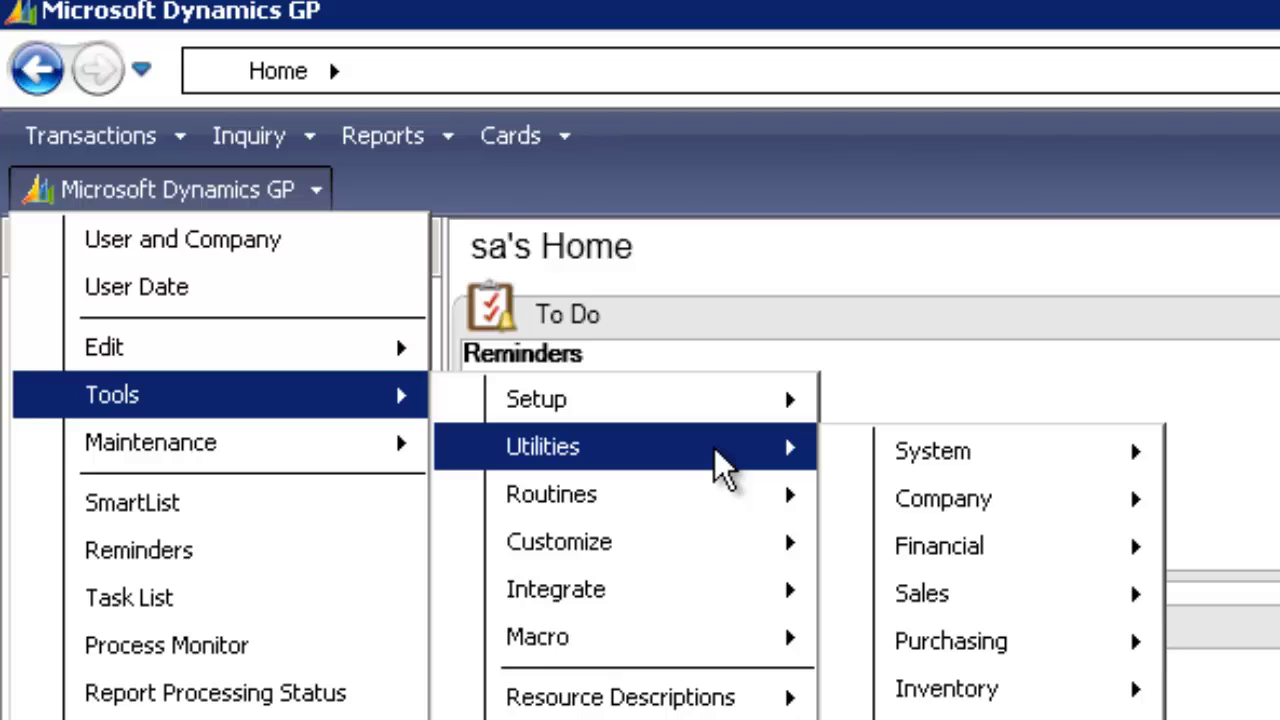
mouse_move(728, 498)
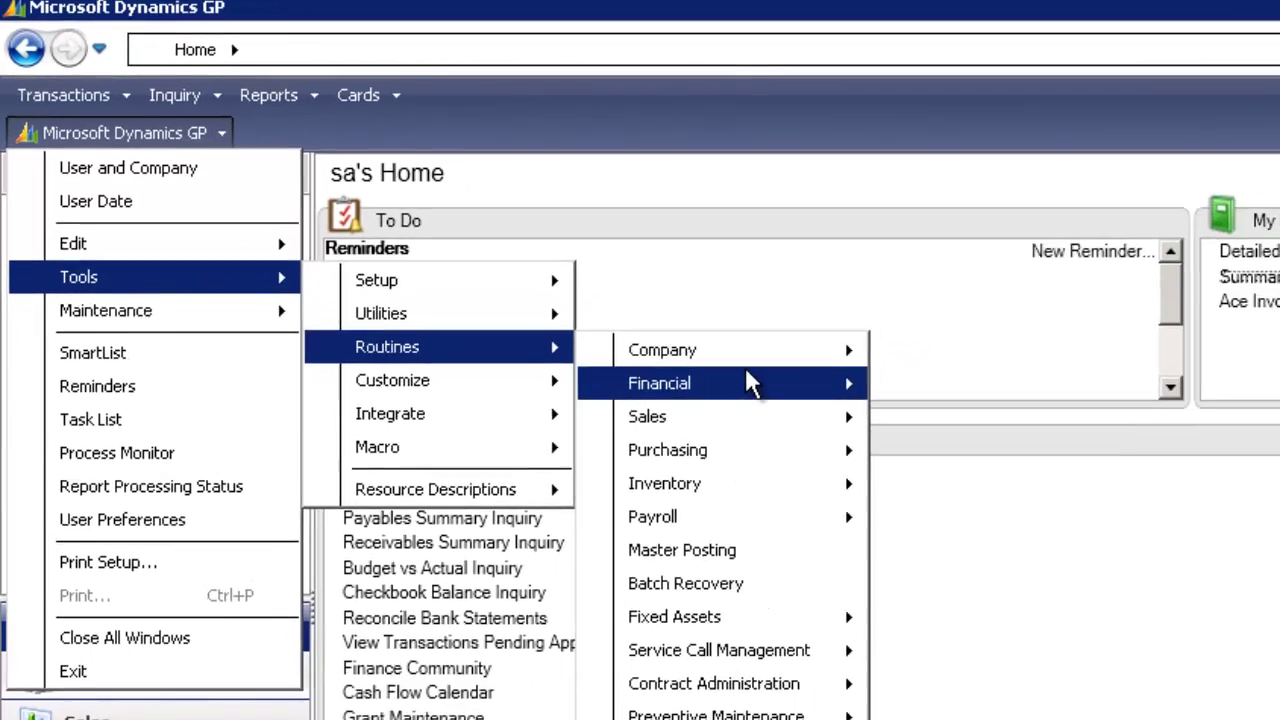
mouse_move(746, 380)
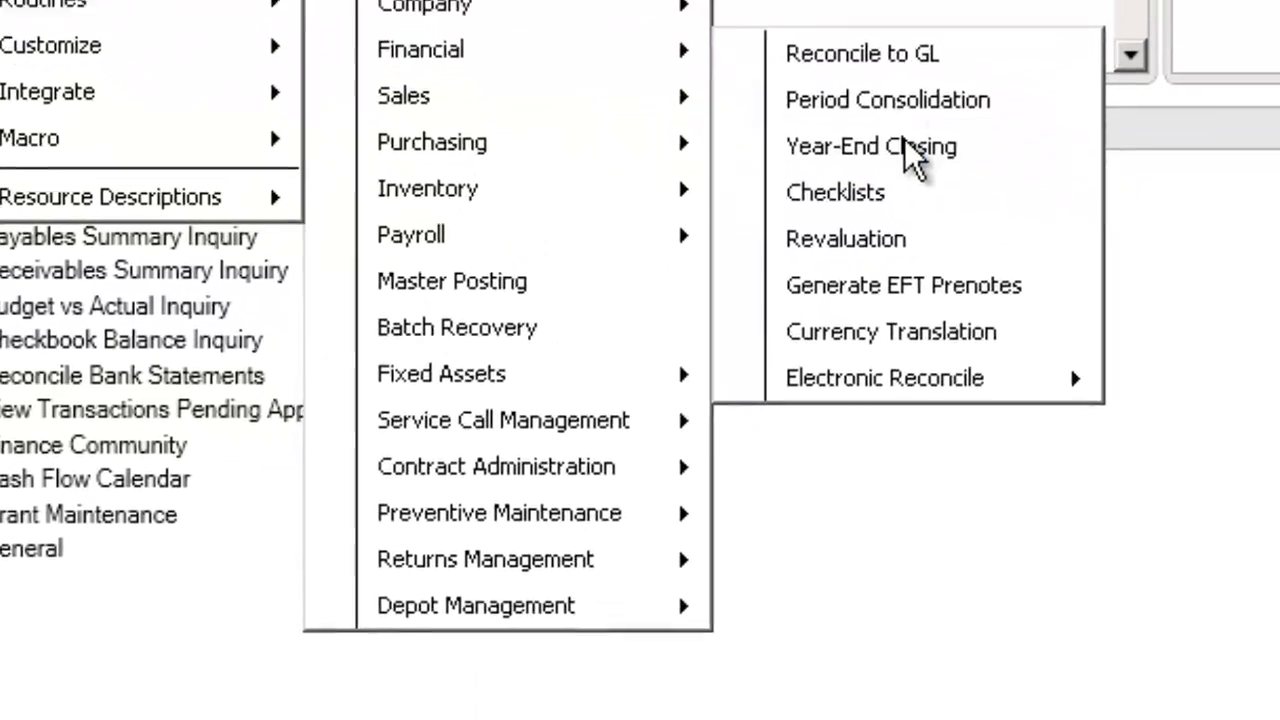
click(912, 289)
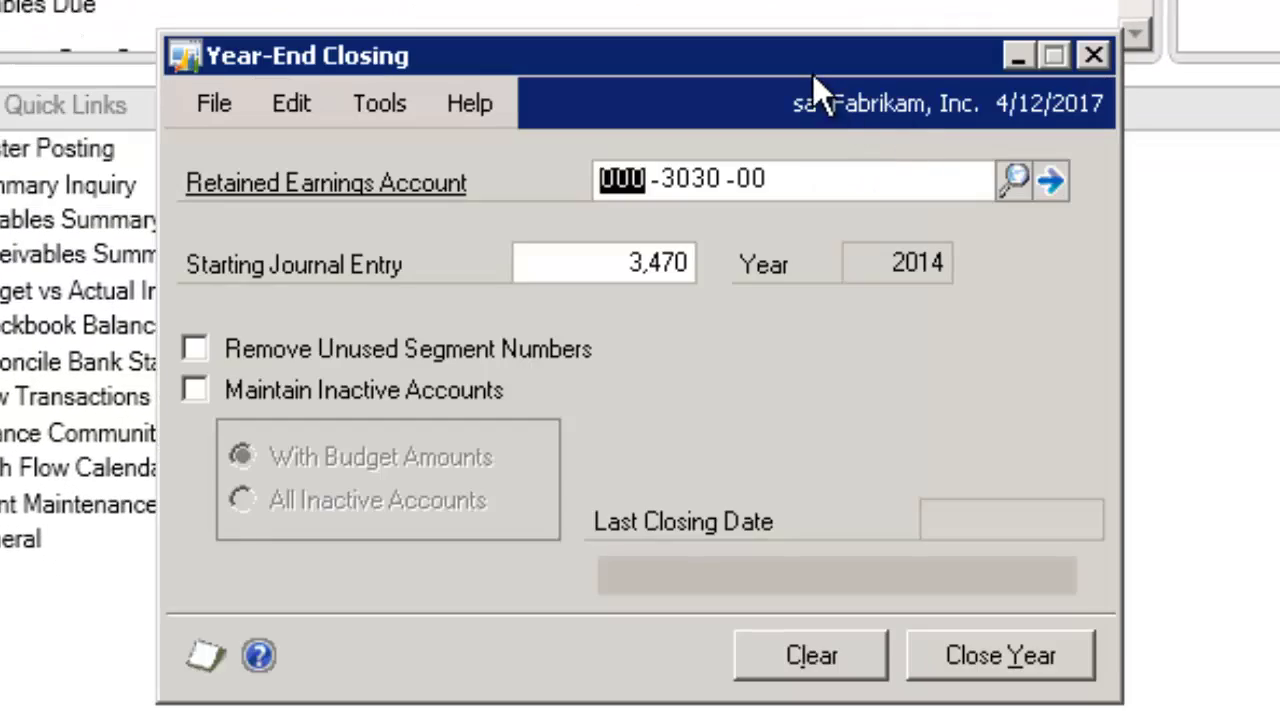
drag(802, 63, 782, 28)
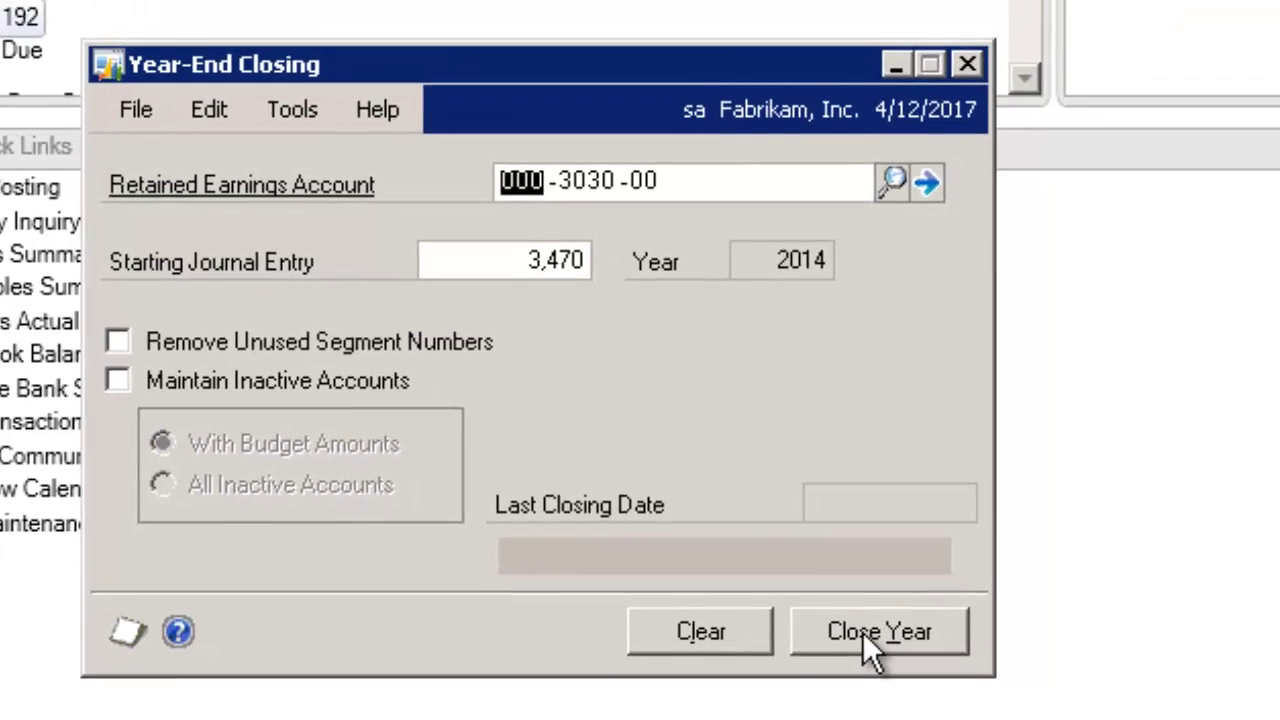
Close fiscal year 2014 and output the Year-End Closing Report to the screen instead of the printer.
click(862, 631)
click(762, 424)
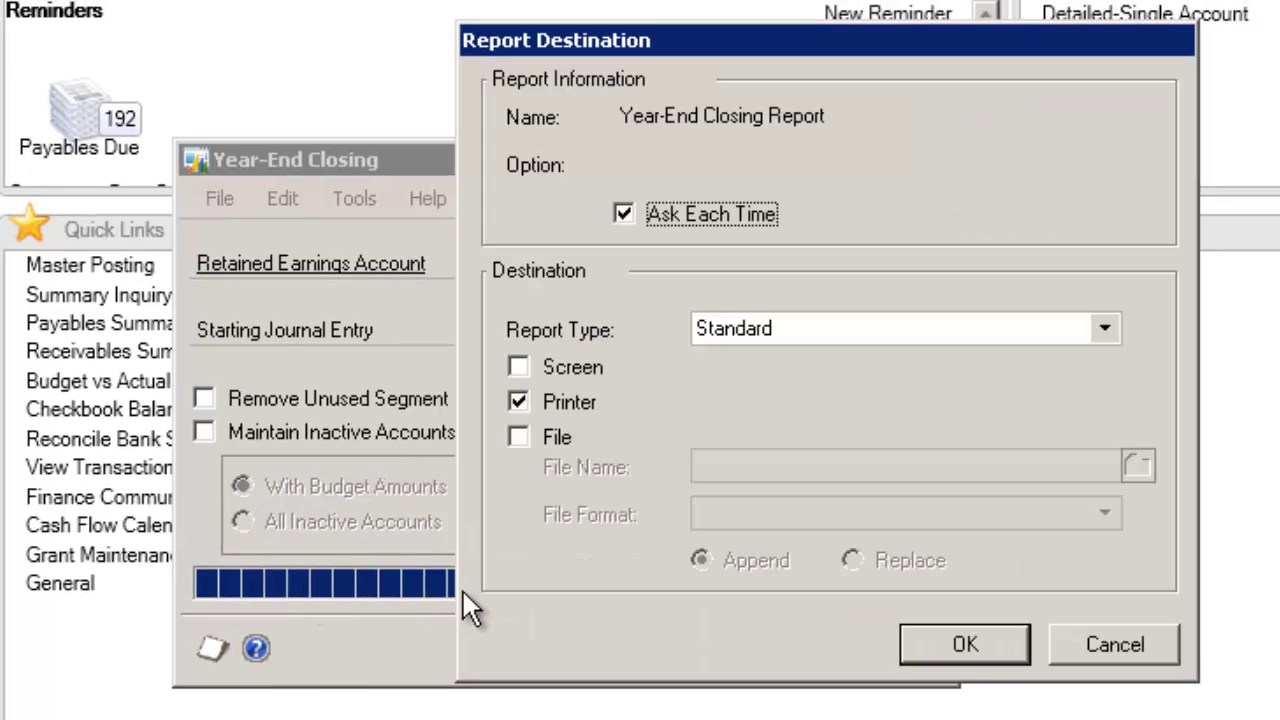
click(575, 367)
click(576, 402)
click(965, 644)
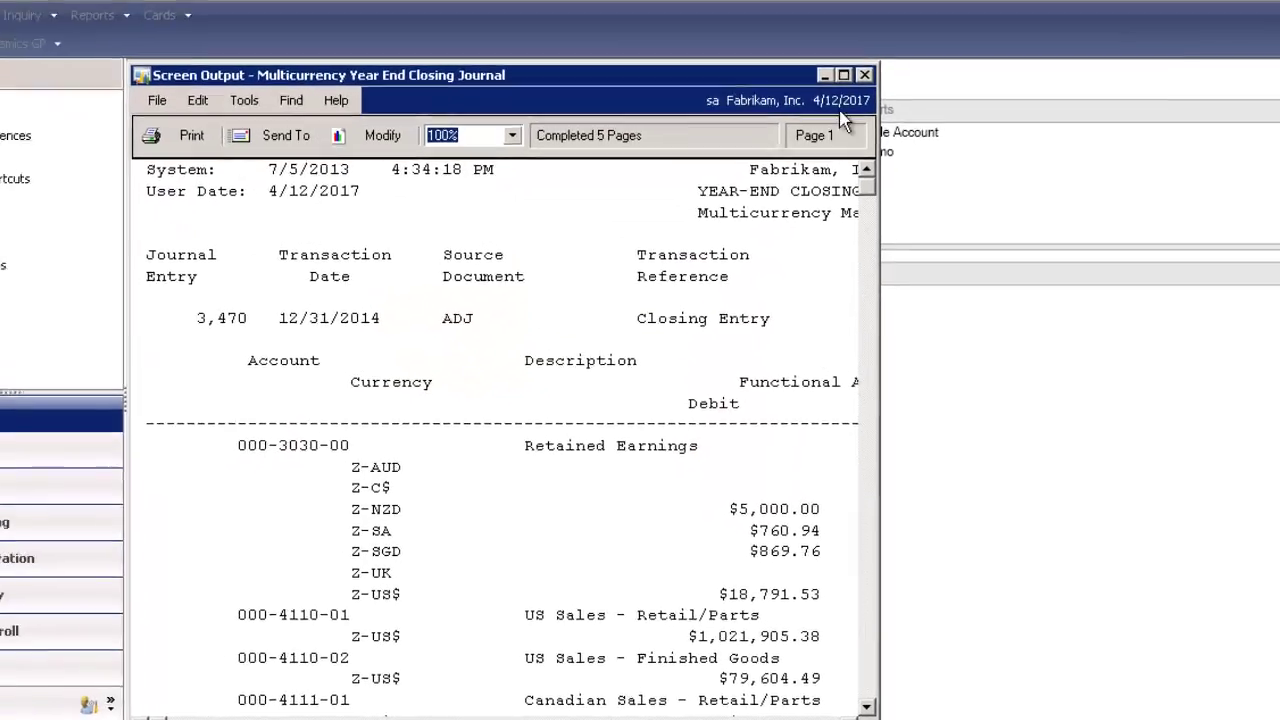
Review the year-end closing report at full size, and close the report and the Year-End Closing window.
click(806, 14)
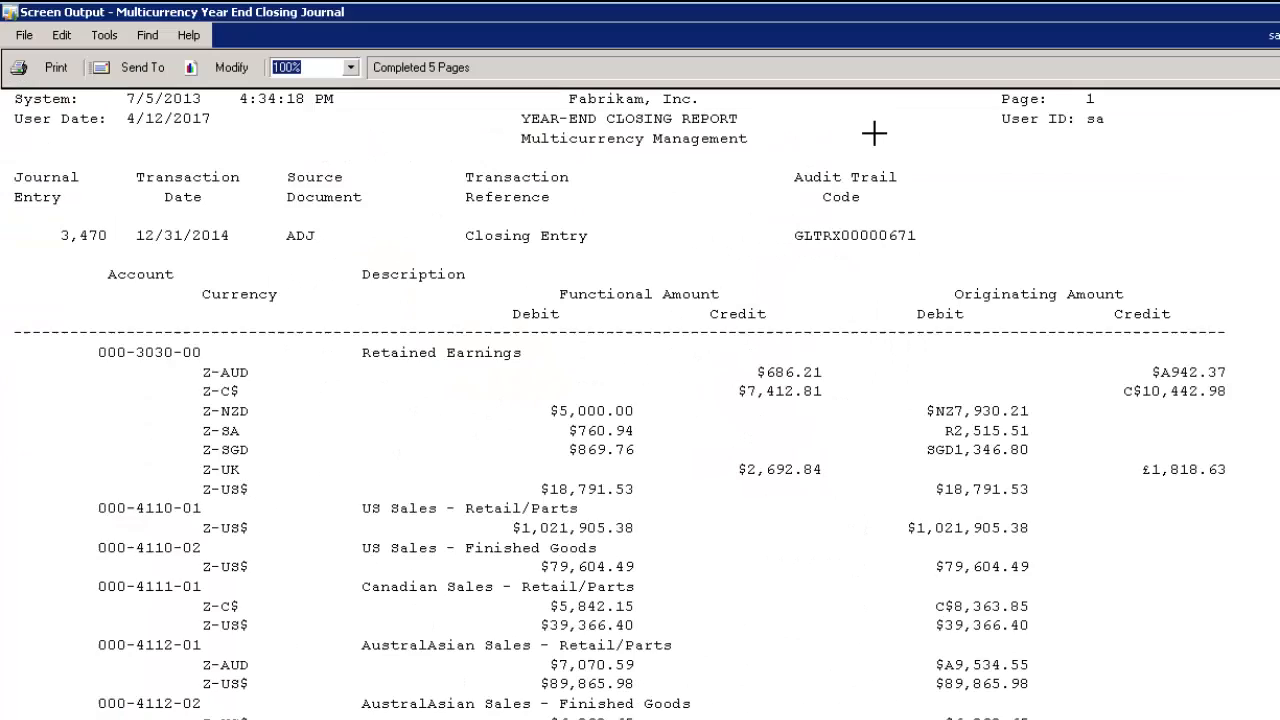
double_click(1148, 14)
click(895, 127)
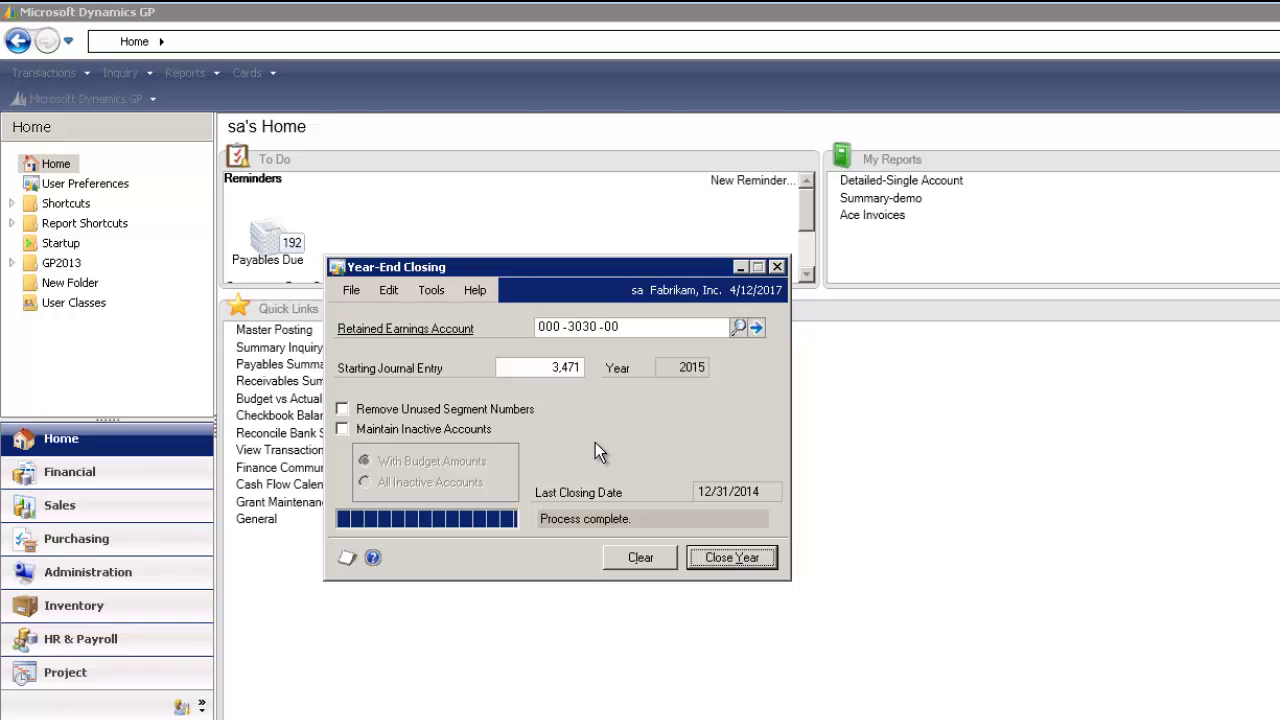
click(776, 267)
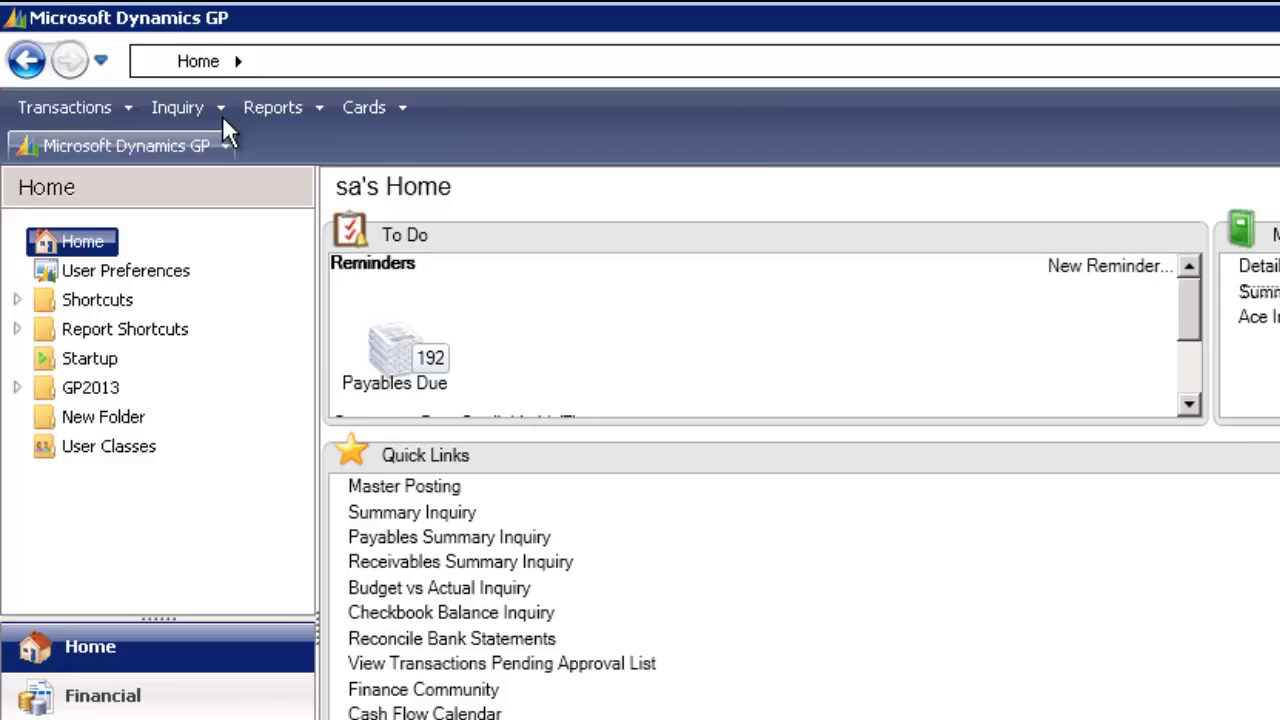
Open the purchasing Transaction by Vendor inquiry and display the transactions of vendor ACETRAVE0001.
click(148, 72)
mouse_move(362, 215)
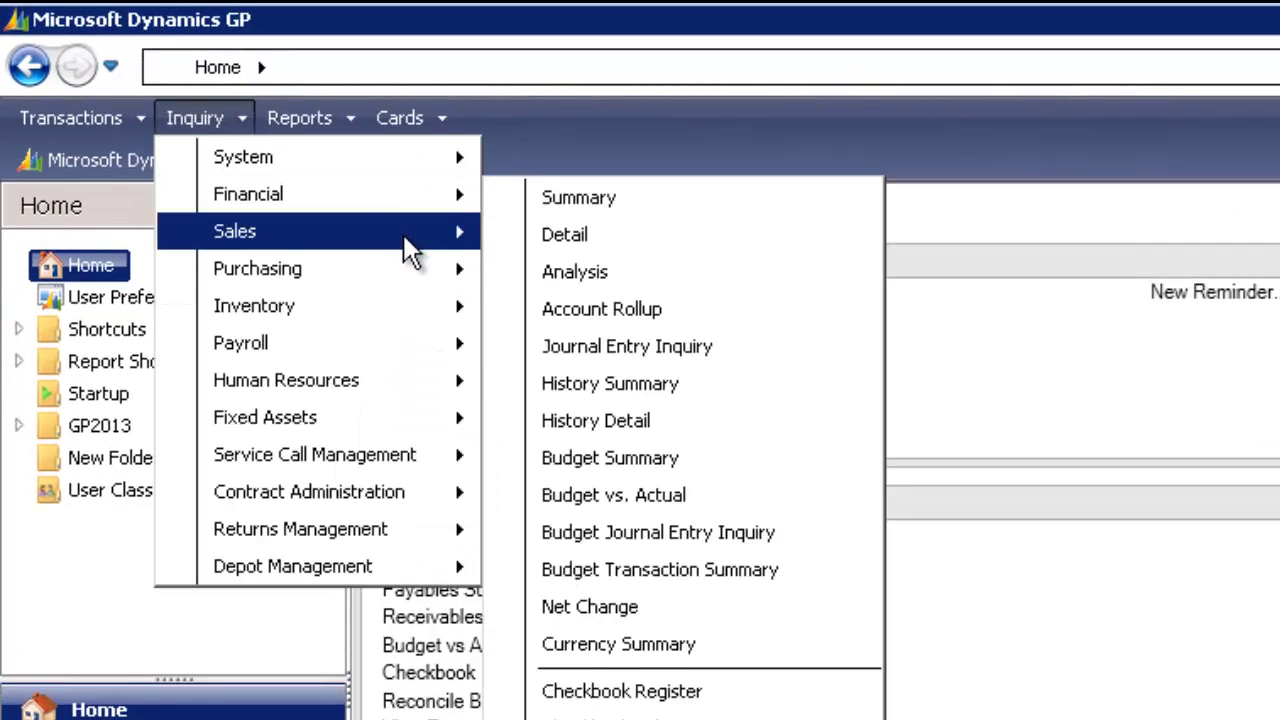
mouse_move(420, 283)
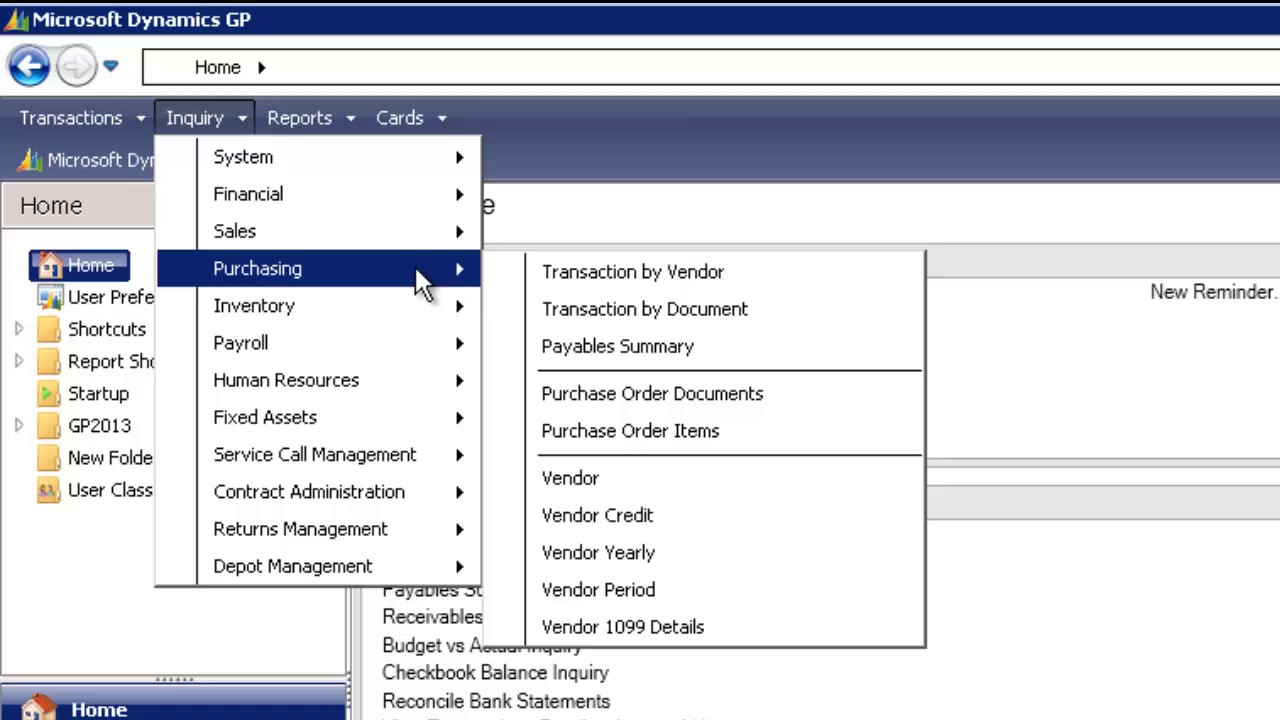
click(540, 275)
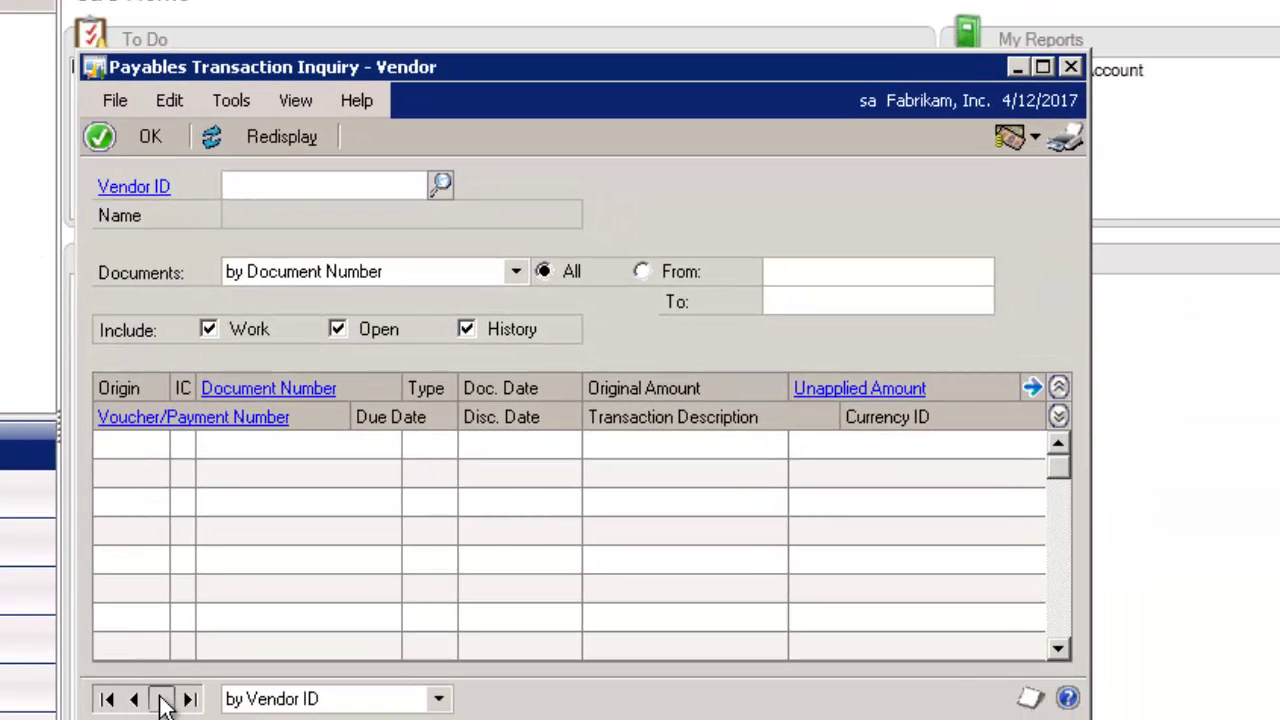
text(ACETRAVE0001)
key(Tab)
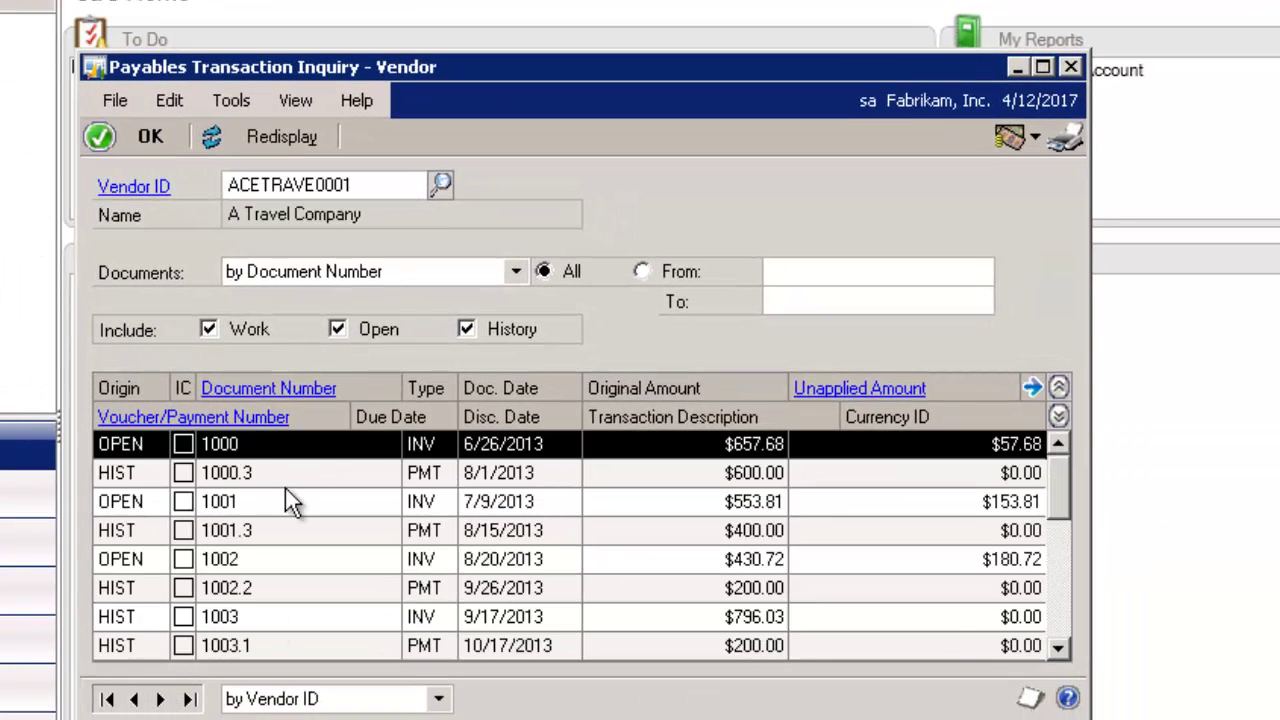
Open the details of the vendor's payment with document number 20061.
drag(1064, 488, 1060, 640)
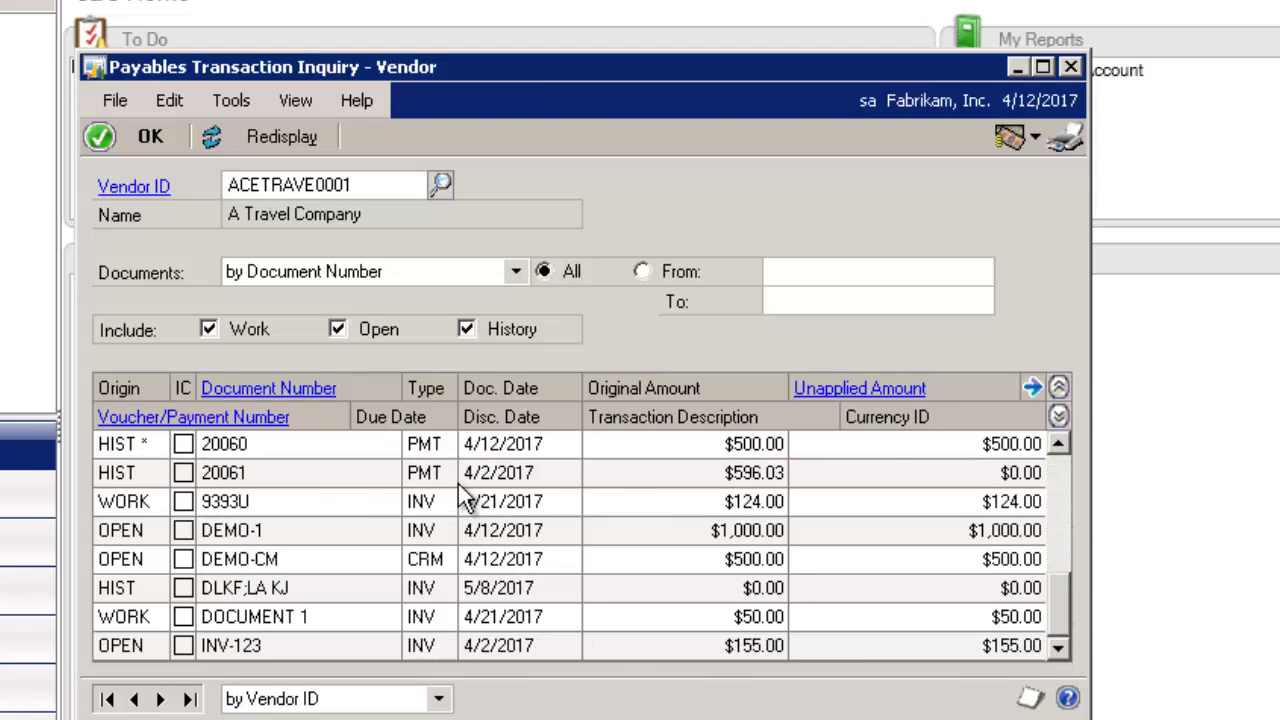
click(460, 482)
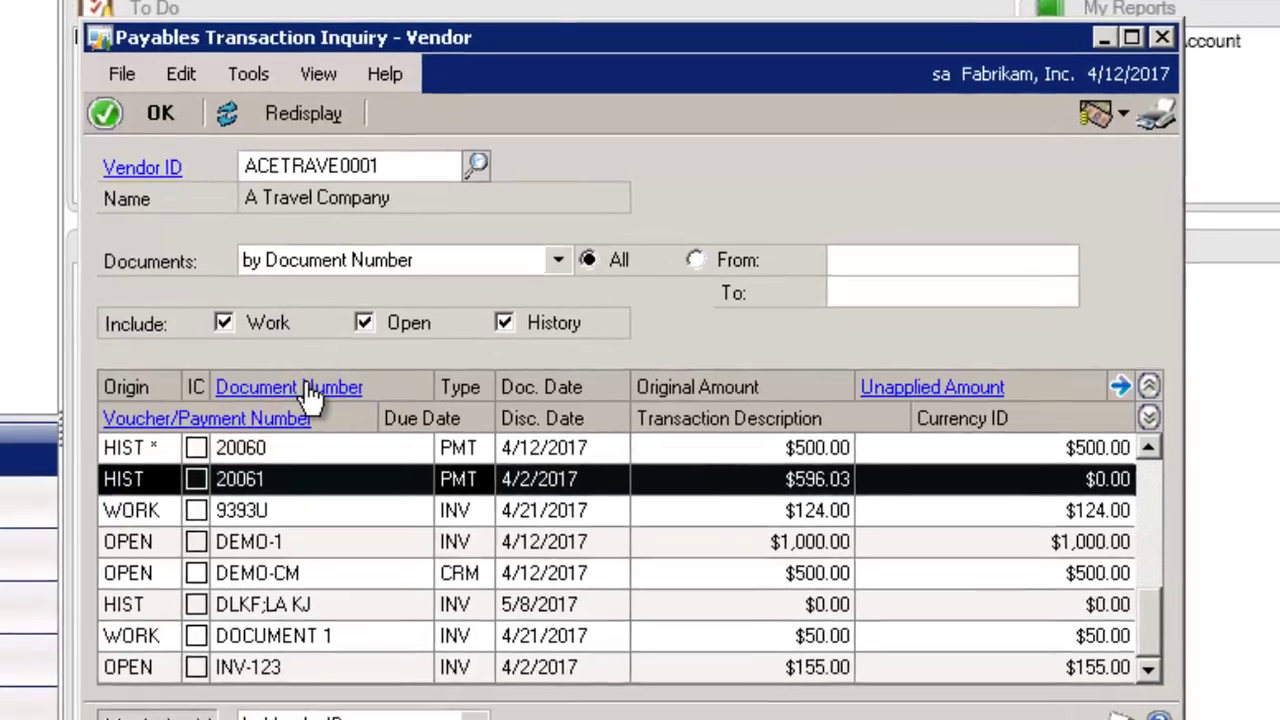
click(303, 388)
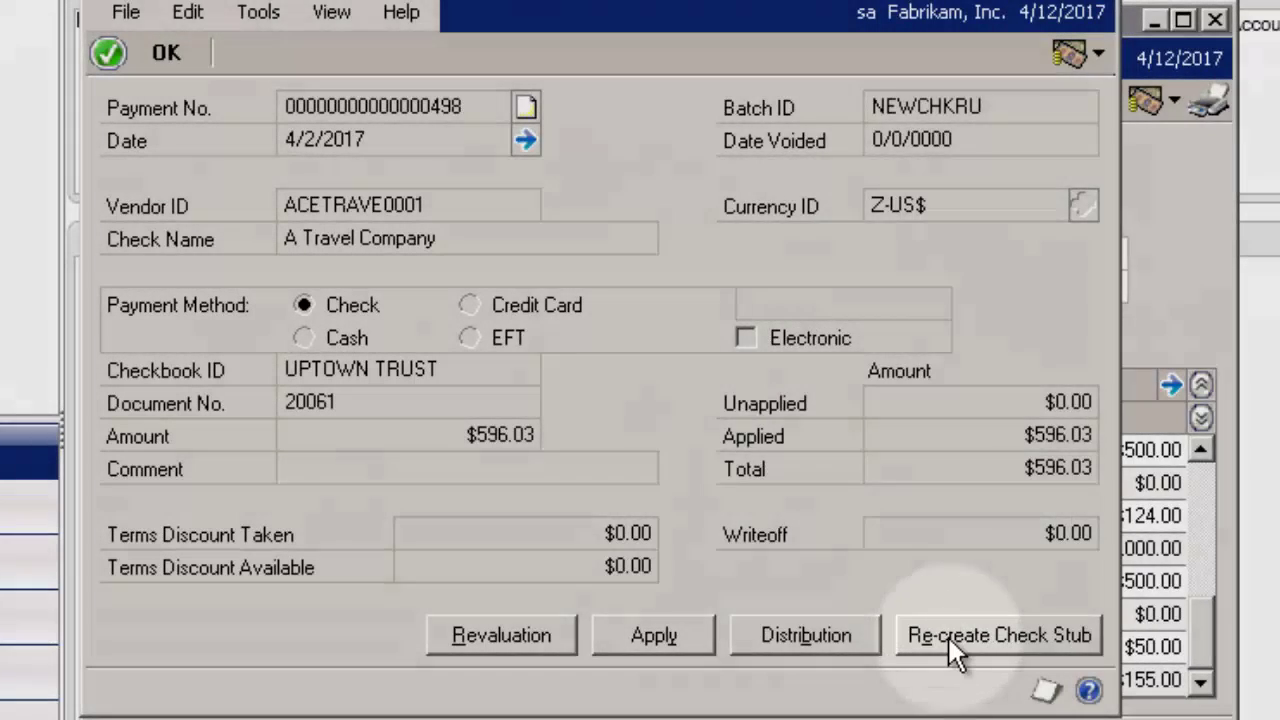
Re-create the payment's check stub as a screen report, and close the report and the payment details.
click(948, 637)
click(658, 357)
click(968, 603)
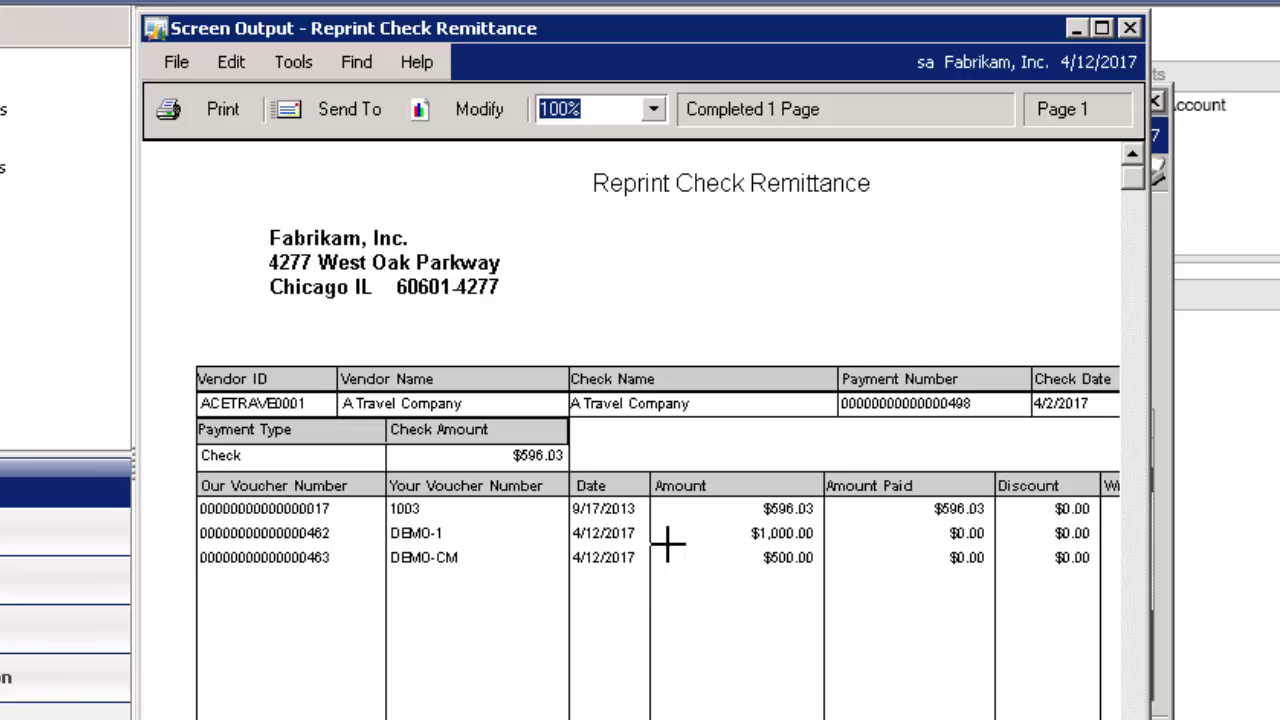
click(1129, 28)
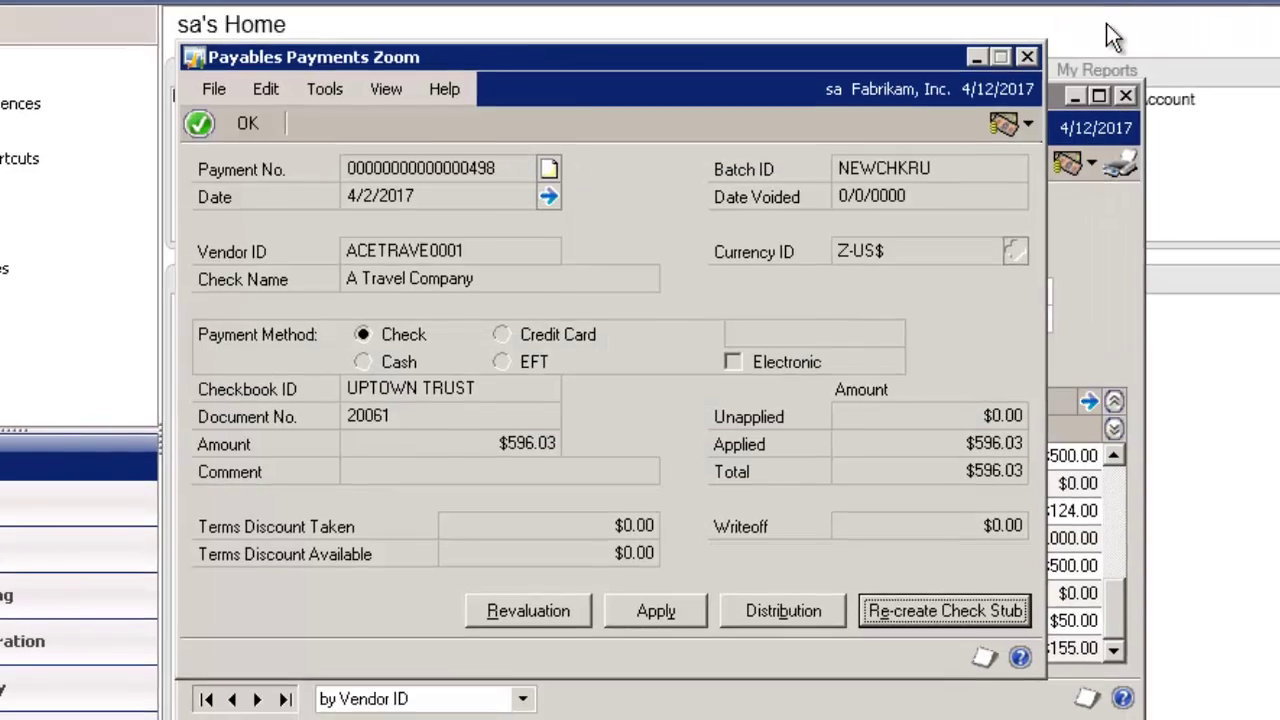
click(1020, 56)
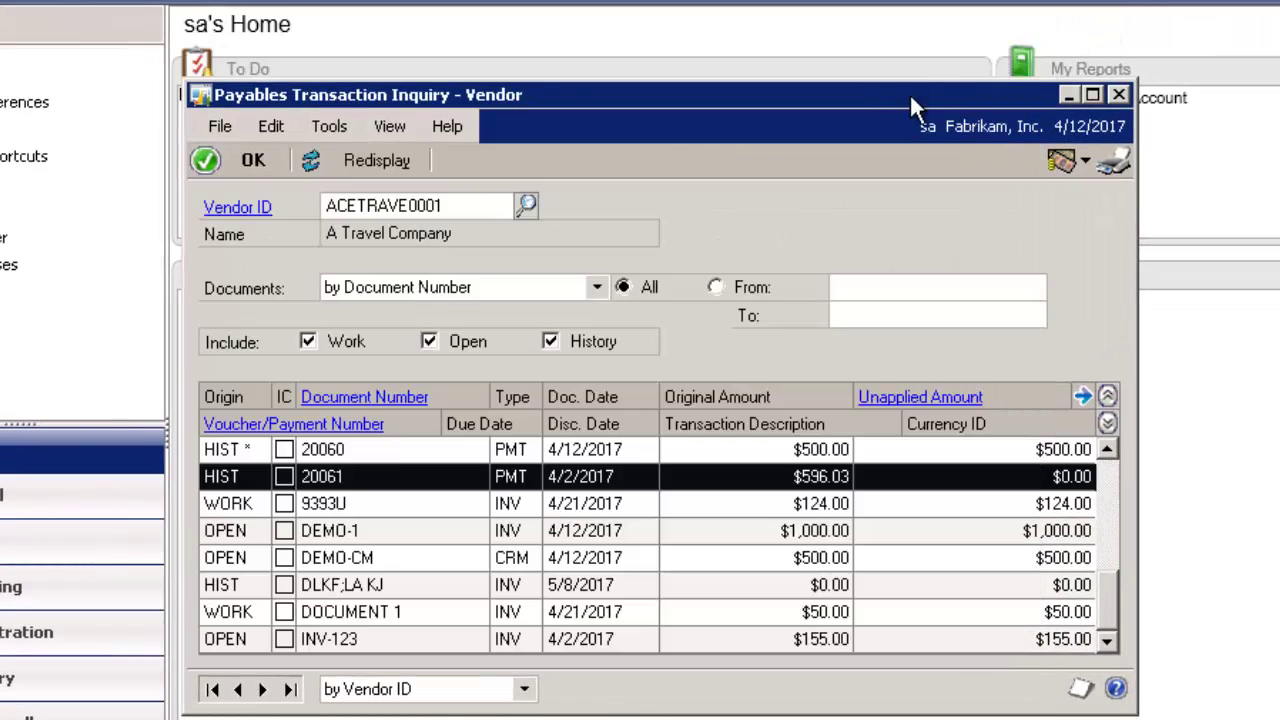